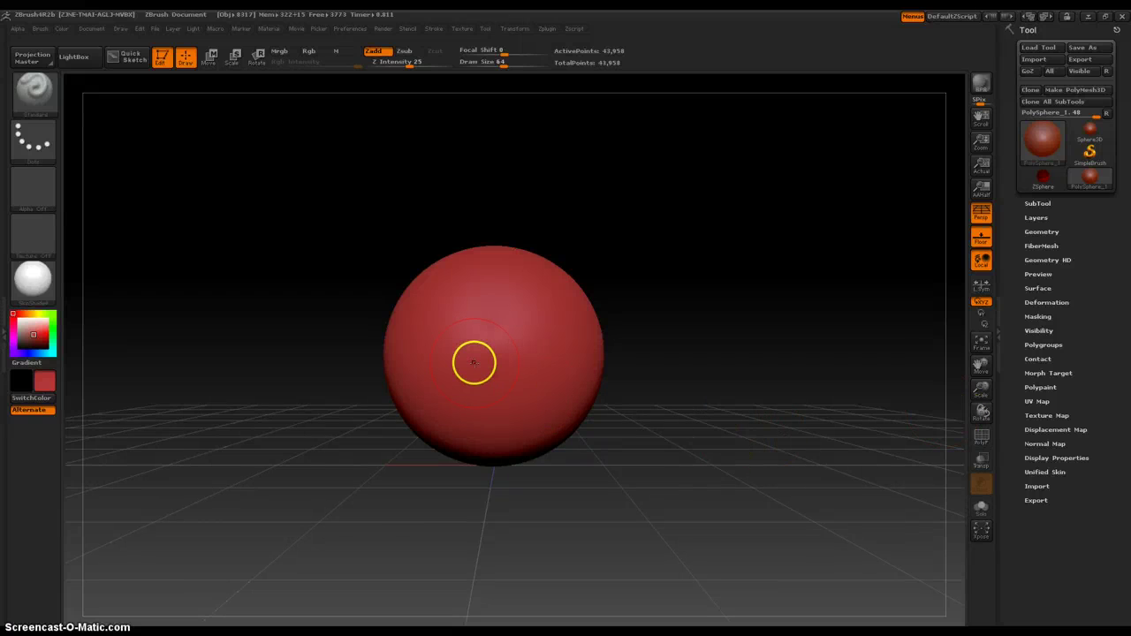
- Open the brush library and look through the 3D sculpting brushes
right_click(344, 293)
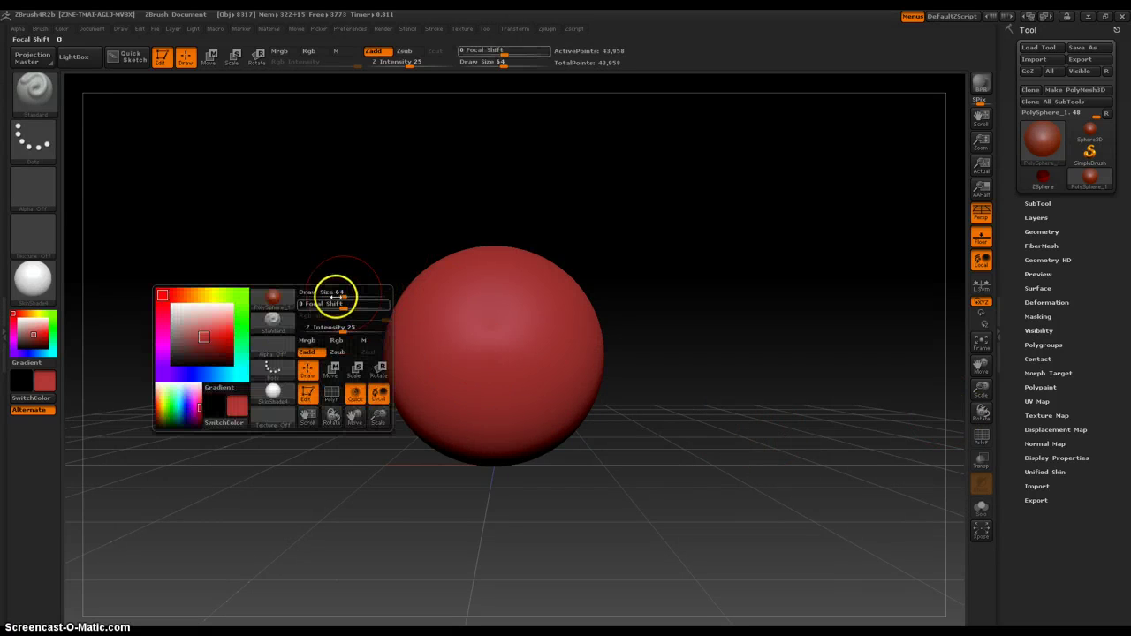
left_click(269, 328)
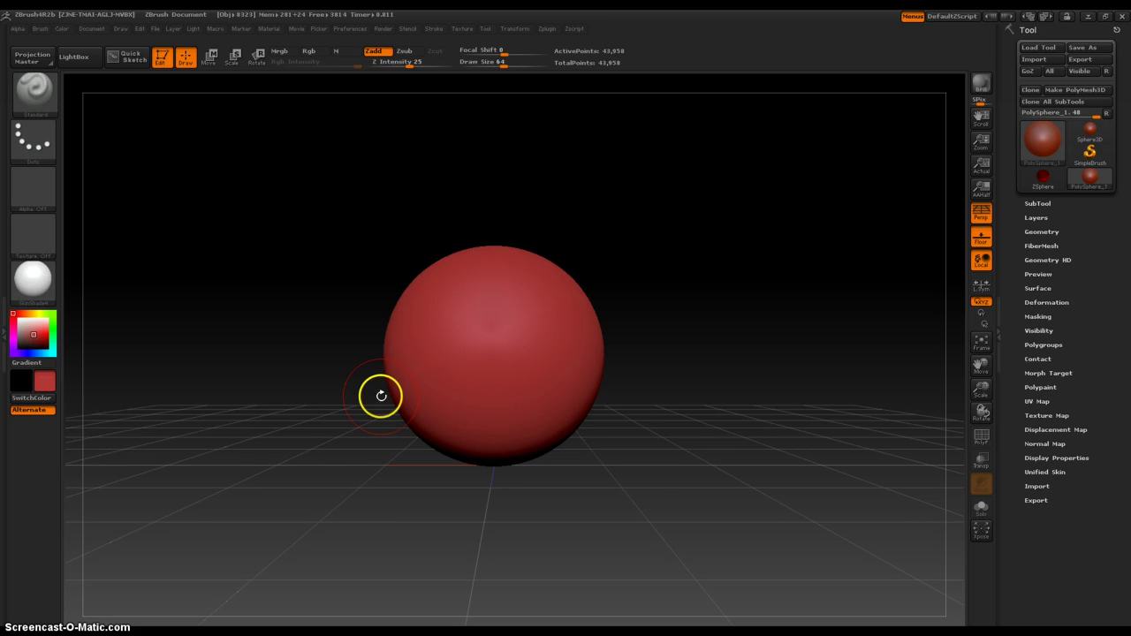
key("space")
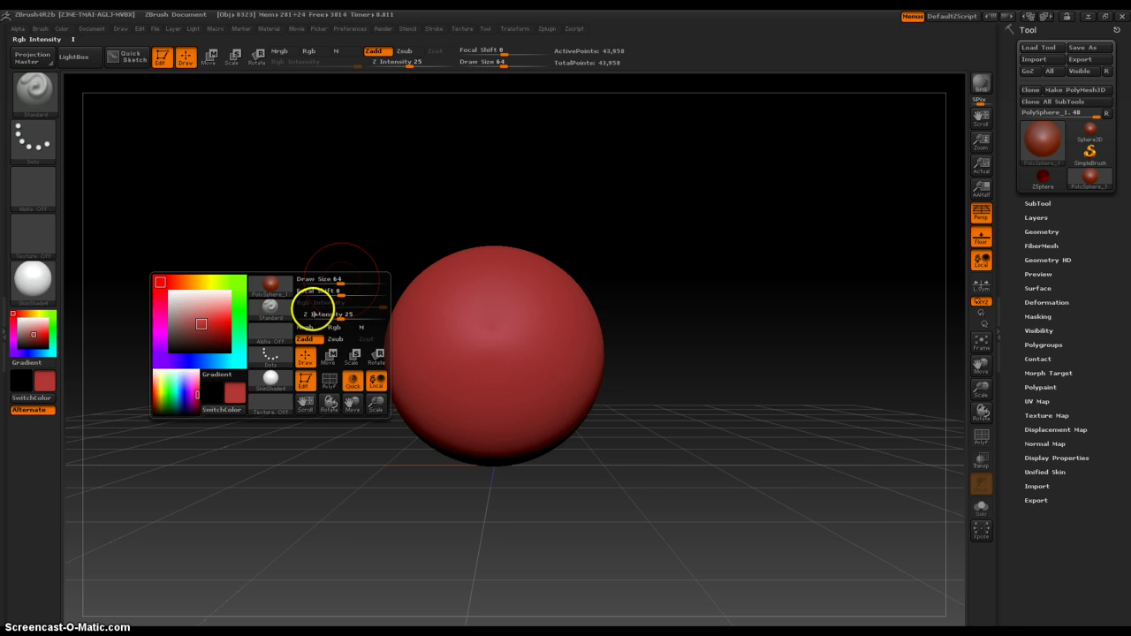
left_click(283, 316)
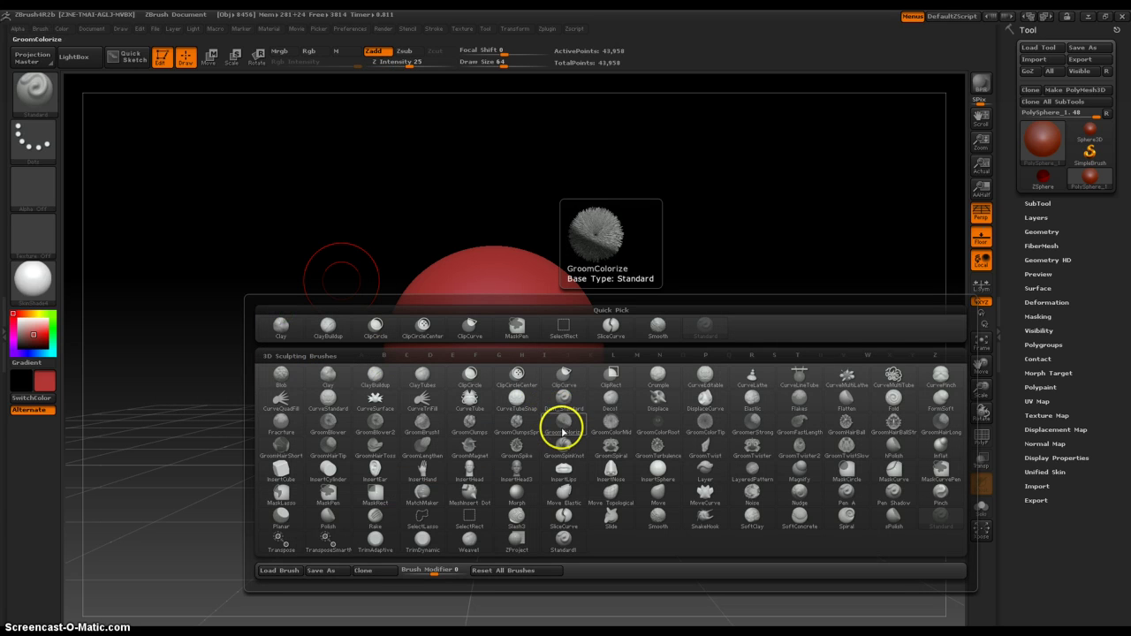
- Use the ClipCurve brush to cut a wedge-shaped, Pac-Man-style mouth into the right side of the sphere
key("ctrl")
key("ctrl+shift")
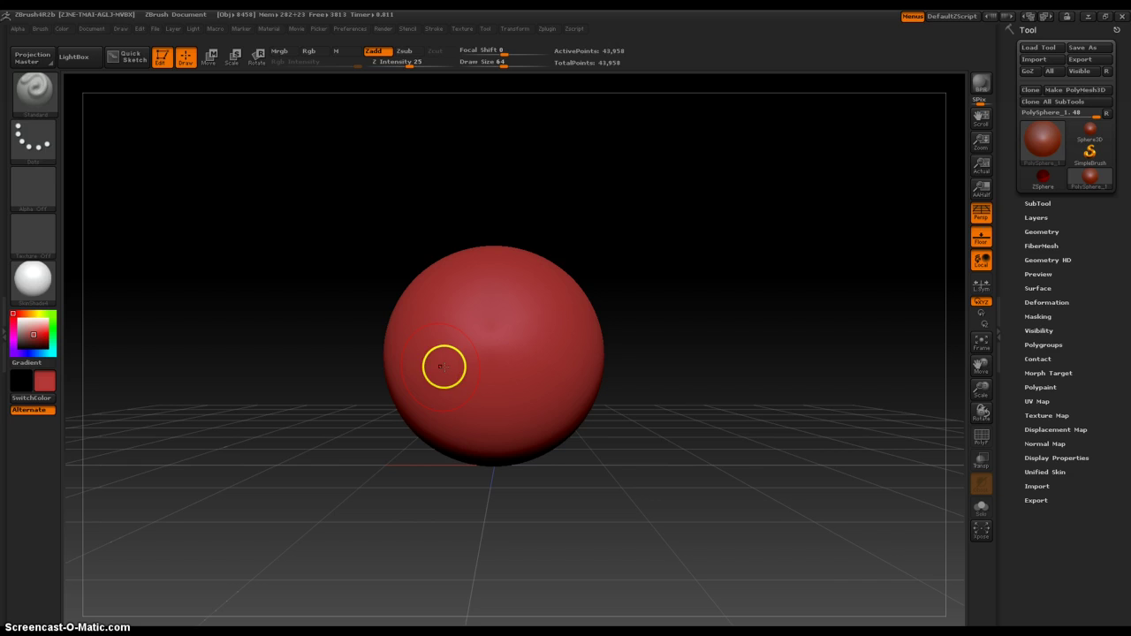
key("ctrl+shift")
key("ctrl+shift")
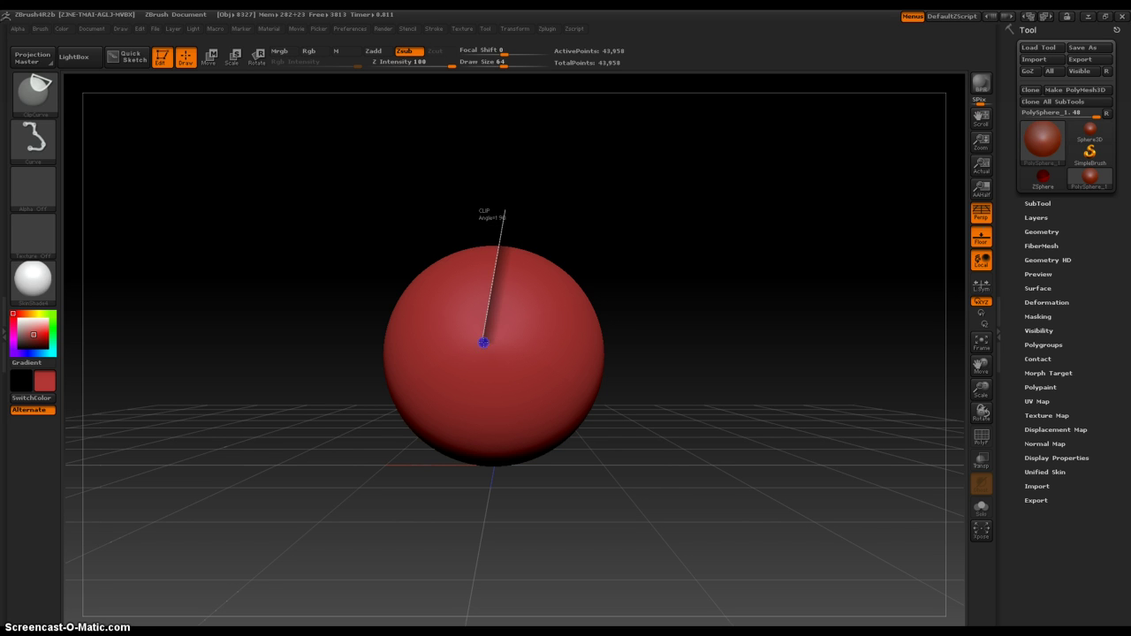
mouse_move(484, 342)
left_mouse_down()
mouse_move(490, 365)
mouse_move(480, 316)
mouse_move(460, 327)
mouse_move(519, 355)
mouse_move(502, 341)
left_mouse_up()
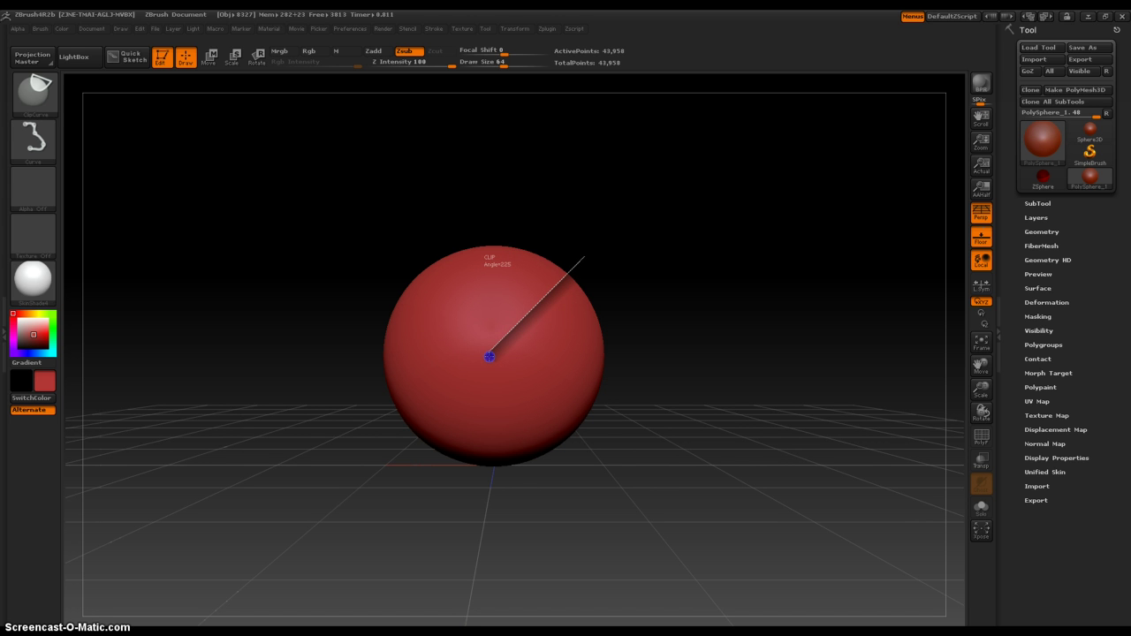
left_click_drag(490, 356, 491, 358)
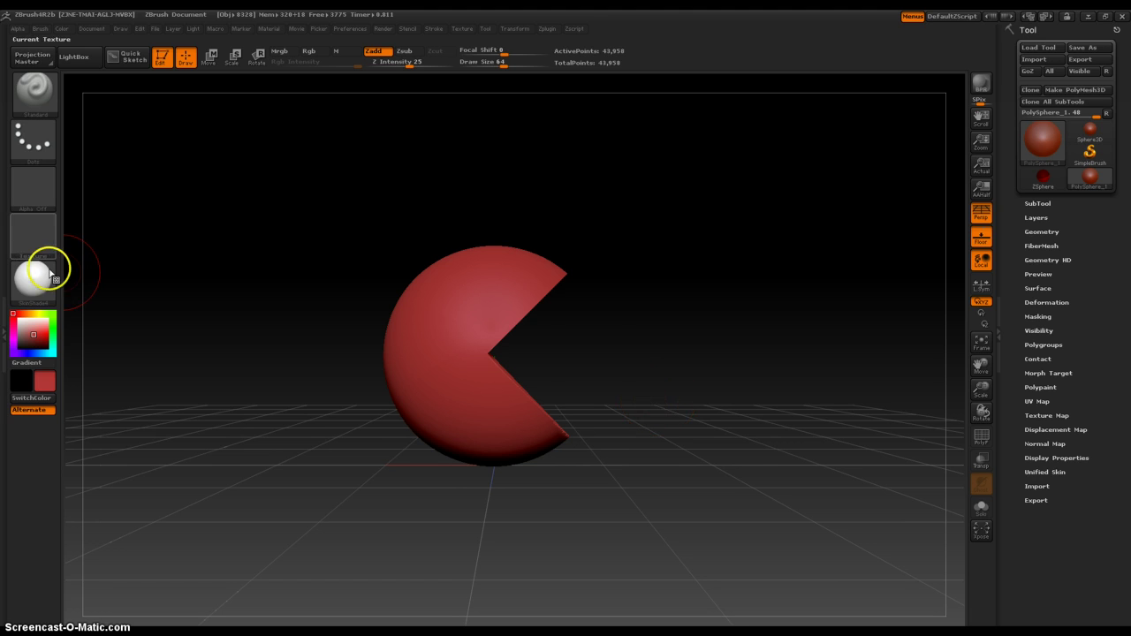
- Change the model's colour from the palette to yellow
left_click(33, 320)
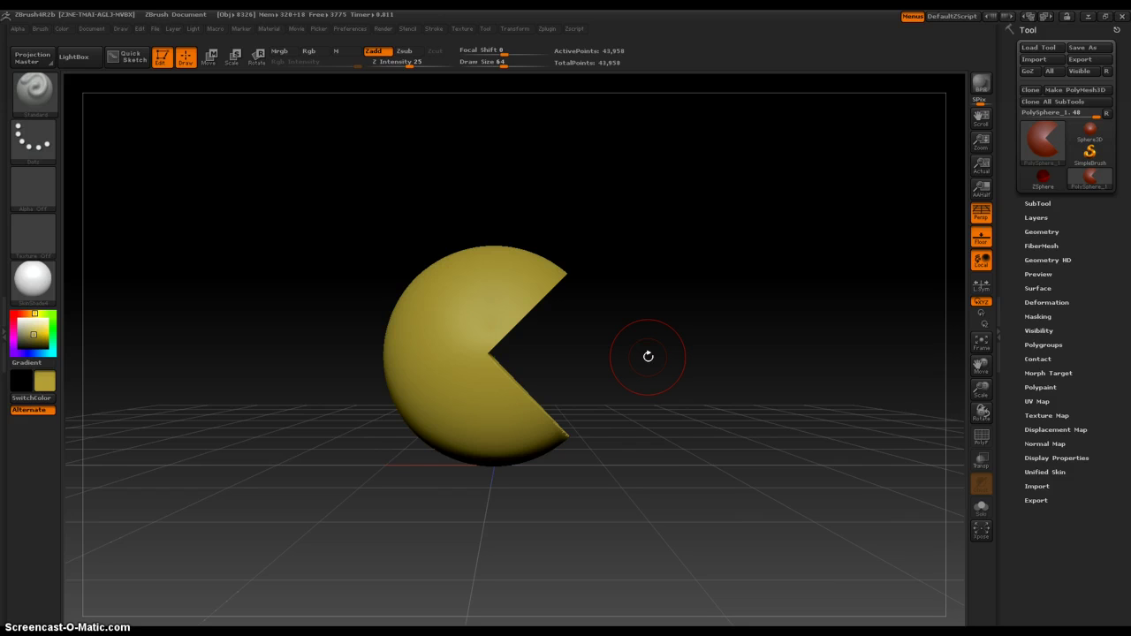
mouse_move(654, 336)
right_mouse_down("ctrl")
mouse_move(659, 381)
mouse_move(658, 328)
mouse_move(633, 348)
mouse_move(640, 342)
right_mouse_up("ctrl")
left_click_drag(640, 342, 667, 346)
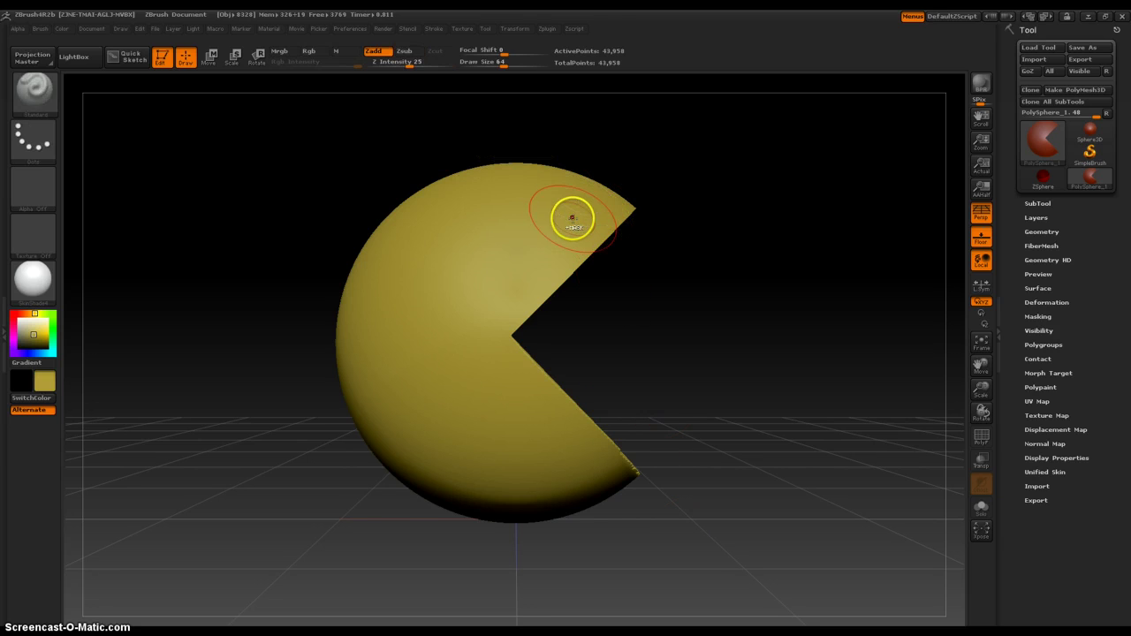
- Undo the mouth cut, then try slicing the sphere diagonally with one straight ClipCurve line and undo that slice
key("ctrl+z")
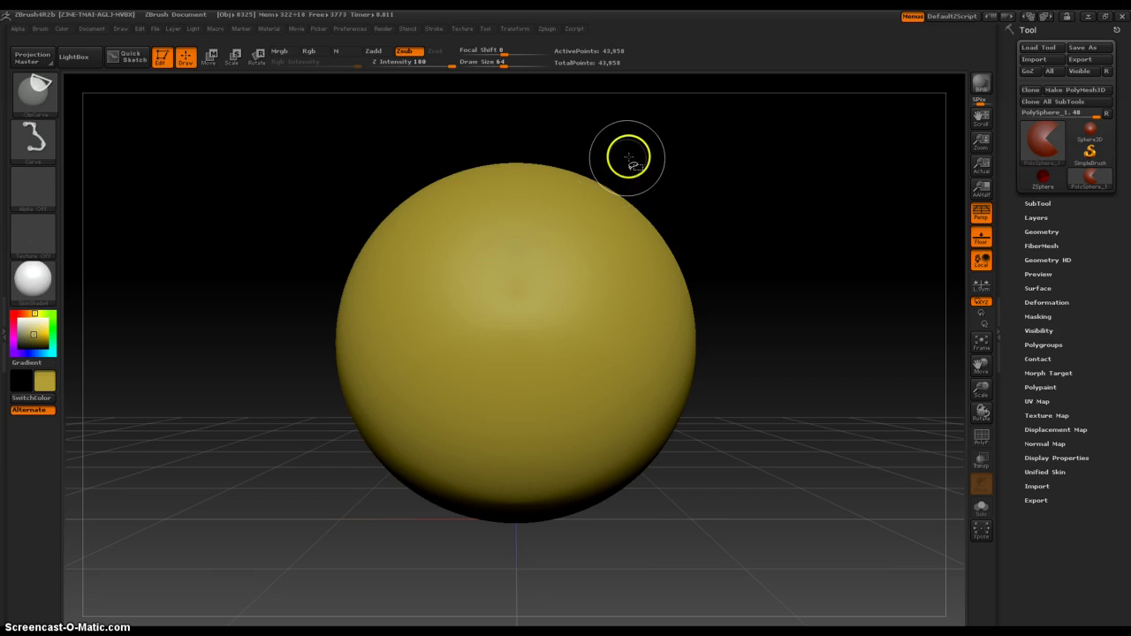
left_click_drag(630, 157, 345, 440, "ctrl+shift")
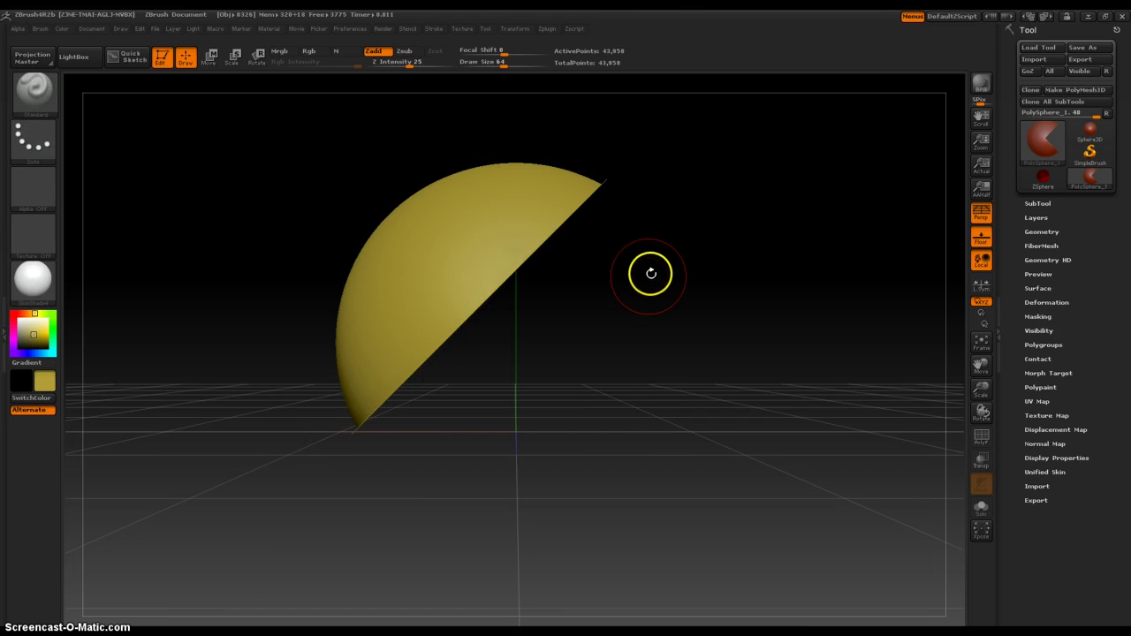
left_click_drag(670, 238, 424, 316)
left_click_drag(384, 270, 346, 239, "shift")
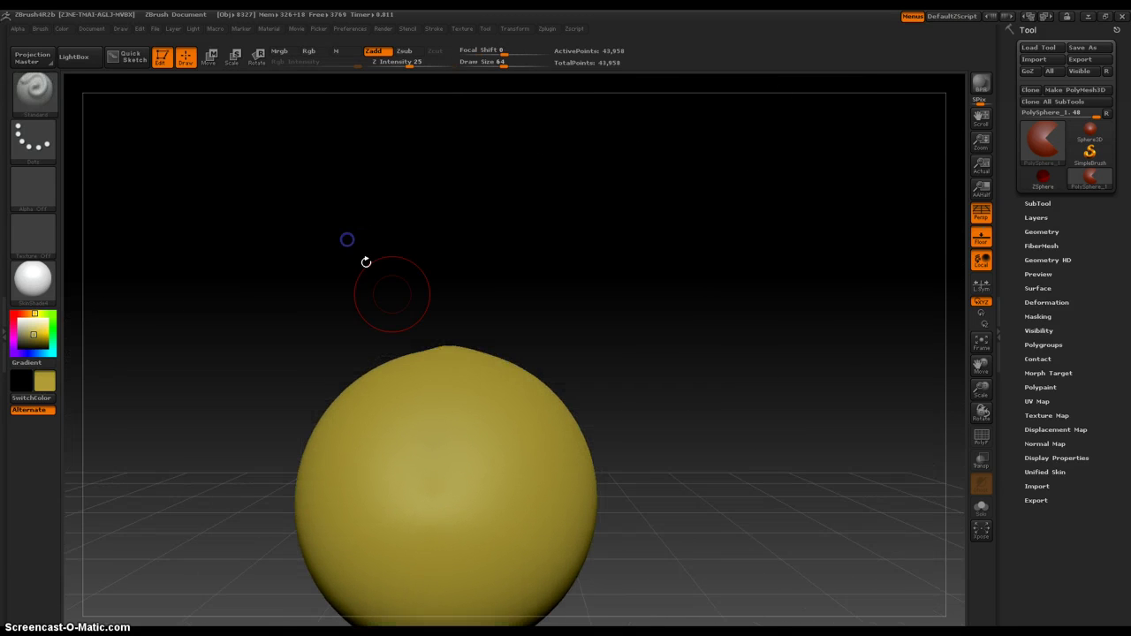
key("ctrl+z")
- Try several angled ClipCurve cuts that carve a wedge from the sphere and slice away its left side
mouse_move(556, 335)
left_mouse_down("alt")
mouse_move(607, 213)
mouse_move(533, 253)
mouse_move(450, 357)
left_mouse_up("alt")
left_click_drag(544, 354, 656, 420, "ctrl+shift")
left_click_drag(428, 200, 599, 489, "ctrl+shift")
left_click_drag(482, 277, 489, 482, "ctrl+shift")
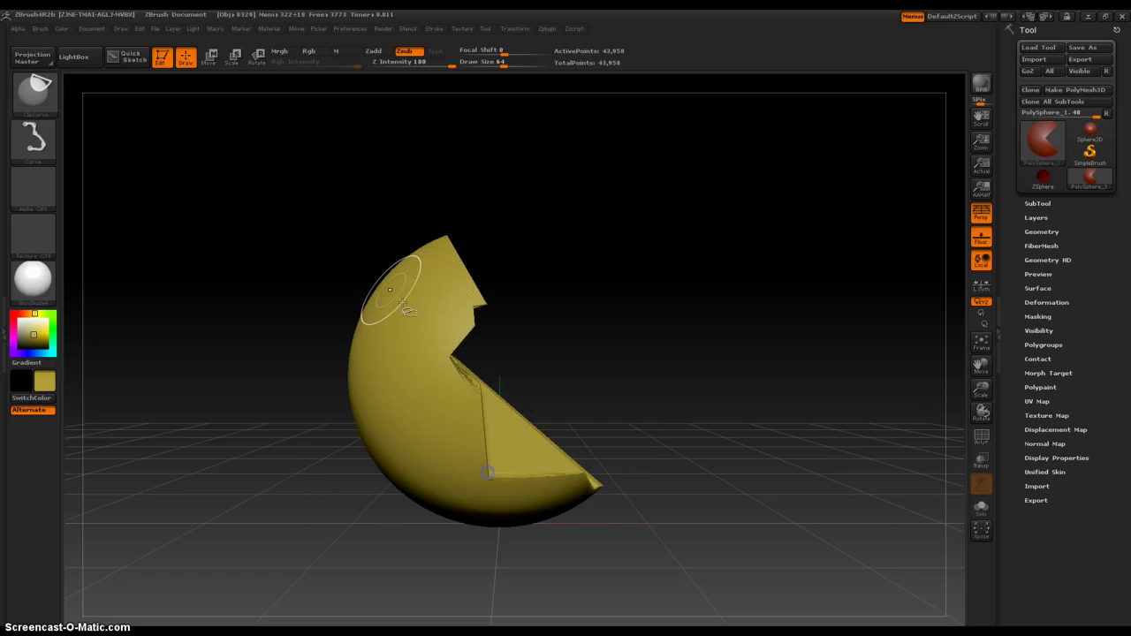
mouse_move(321, 274)
left_mouse_down("ctrl+shift")
mouse_move(518, 497)
mouse_move(497, 581)
left_mouse_up("ctrl+shift")
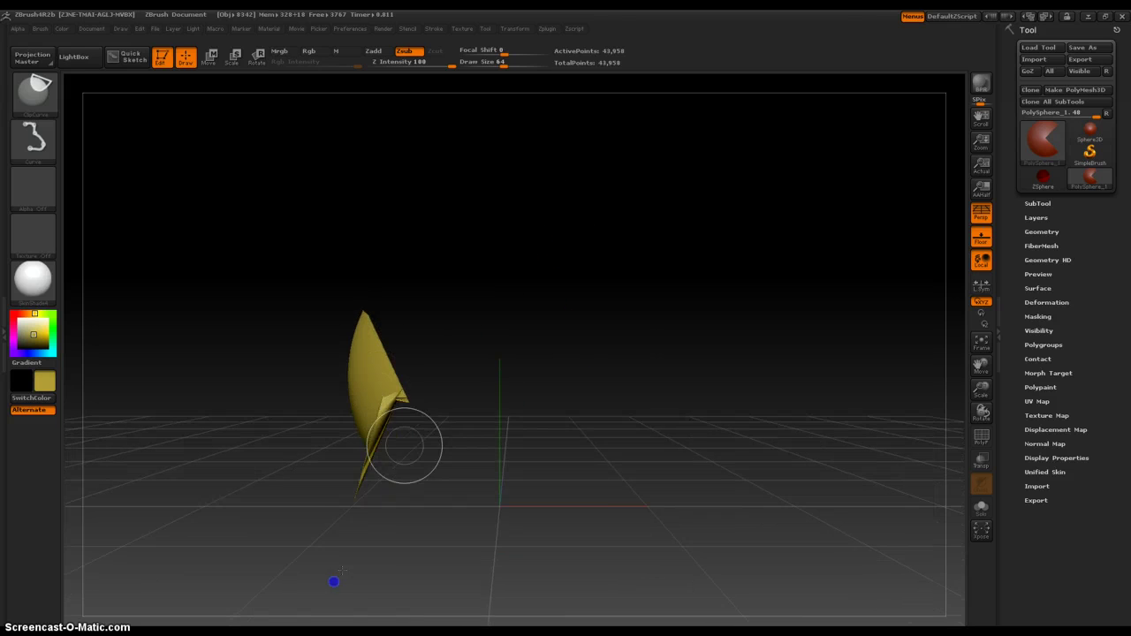
- Undo the angled clip cuts back to the whole sphere
key("ctrl+z")
key("ctrl+z")
key("ctrl+z")
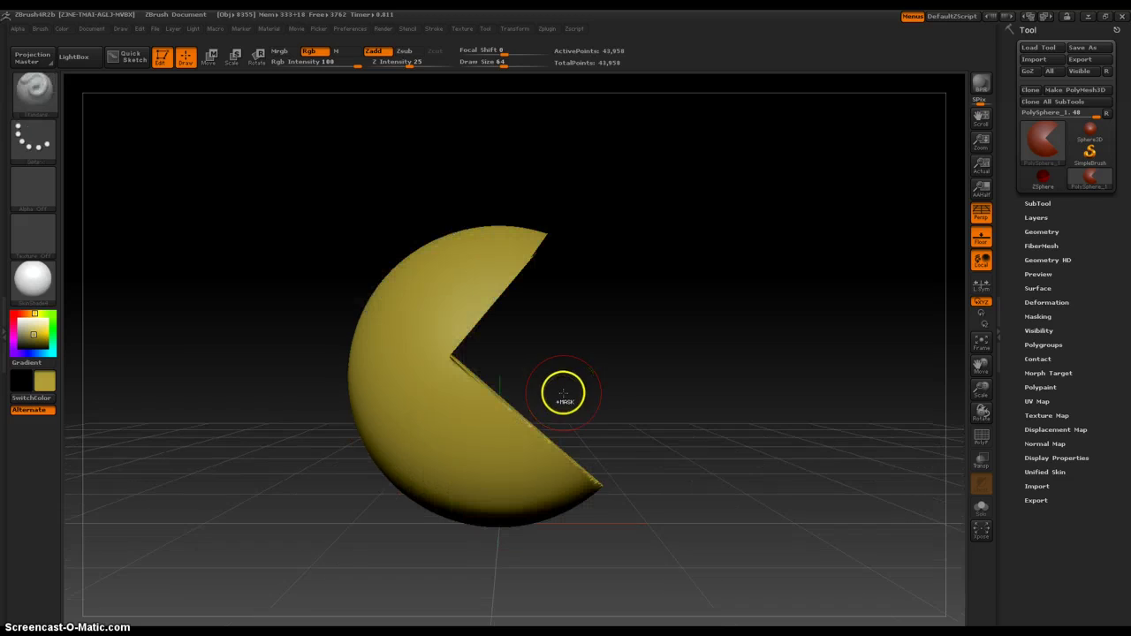
key("ctrl+z")
key("ctrl+z")
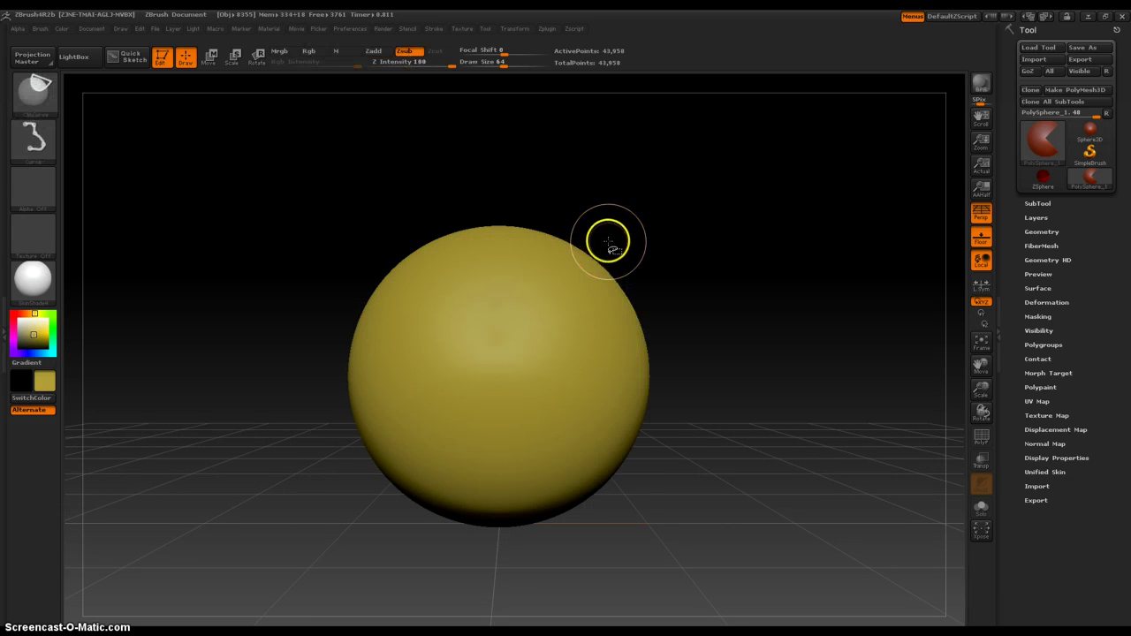
- Clip away the upper half of the sphere with short ClipCurve strokes, leaving a jagged eggshell-like edge
left_click_drag(594, 226, 592, 335, "ctrl+shift")
left_click_drag(551, 230, 606, 346, "ctrl+shift")
mouse_move(495, 221)
left_mouse_down("ctrl+shift")
mouse_move(583, 341)
mouse_move(522, 305)
left_mouse_up("ctrl+shift")
left_click_drag(453, 196, 503, 329, "ctrl+shift")
left_click_drag(435, 265, 448, 351, "ctrl+shift")
left_click_drag(386, 303, 442, 356, "ctrl+shift")
left_click_drag(333, 249, 459, 383, "ctrl+shift")
mouse_move(363, 300)
left_mouse_down("ctrl+shift")
mouse_move(414, 351)
mouse_move(342, 337)
left_mouse_up("ctrl+shift")
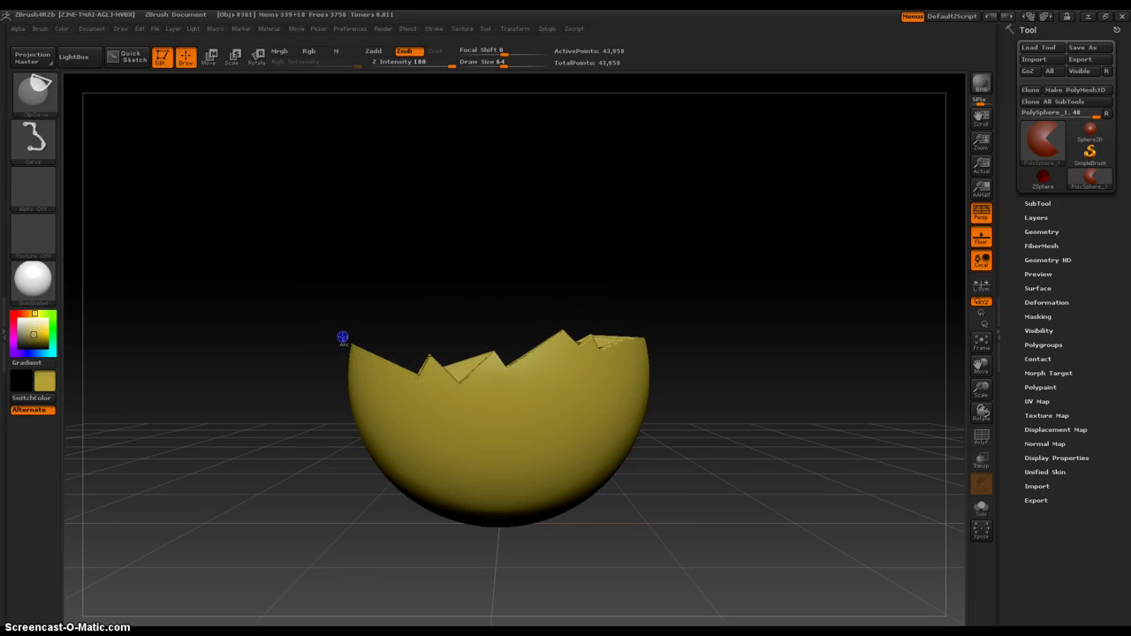
- Slice the remaining bowl with repeated diagonal ClipCurve cuts from left to right until only thin slivers remain
mouse_move(352, 442)
left_mouse_down("ctrl+shift")
mouse_move(406, 371)
mouse_move(459, 365)
left_mouse_up("ctrl+shift")
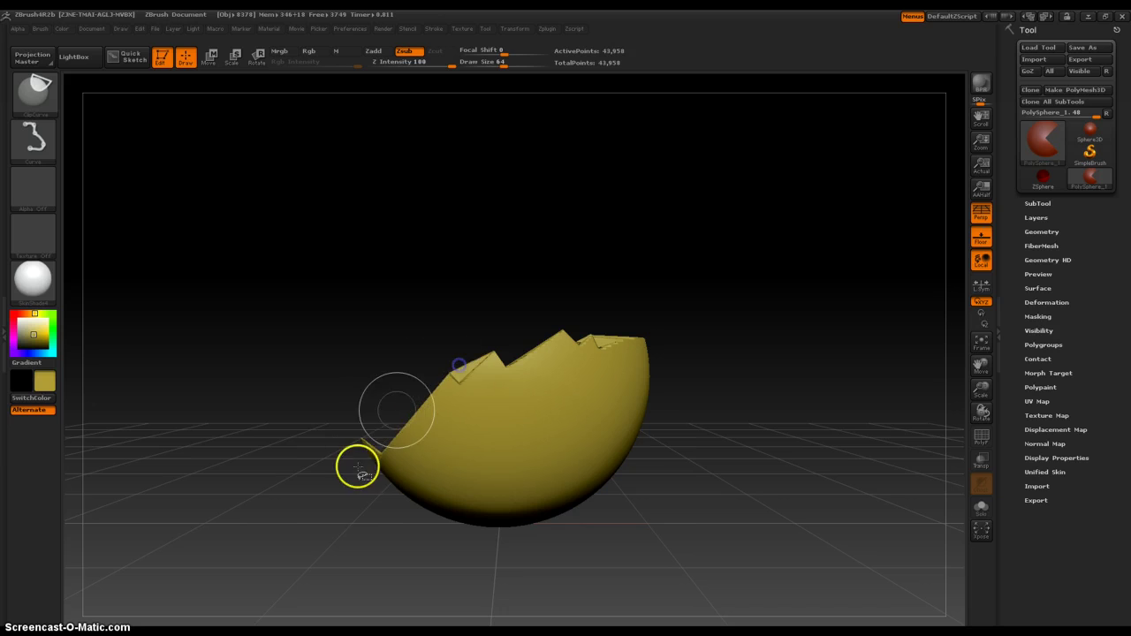
left_click_drag(376, 498, 491, 343, "ctrl+shift")
left_click_drag(344, 497, 445, 358, "ctrl+shift")
left_click_drag(394, 498, 548, 308, "ctrl+shift")
mouse_move(422, 483)
left_mouse_down("ctrl+shift")
mouse_move(449, 415)
mouse_move(529, 344)
left_mouse_up("ctrl+shift")
left_click_drag(377, 610, 525, 352, "ctrl+shift")
mouse_move(363, 552)
left_mouse_down("ctrl+shift")
mouse_move(336, 580)
mouse_move(529, 309)
left_mouse_up("ctrl+shift")
mouse_move(429, 560)
left_mouse_down("ctrl+shift")
mouse_move(472, 518)
mouse_move(551, 265)
left_mouse_up("ctrl+shift")
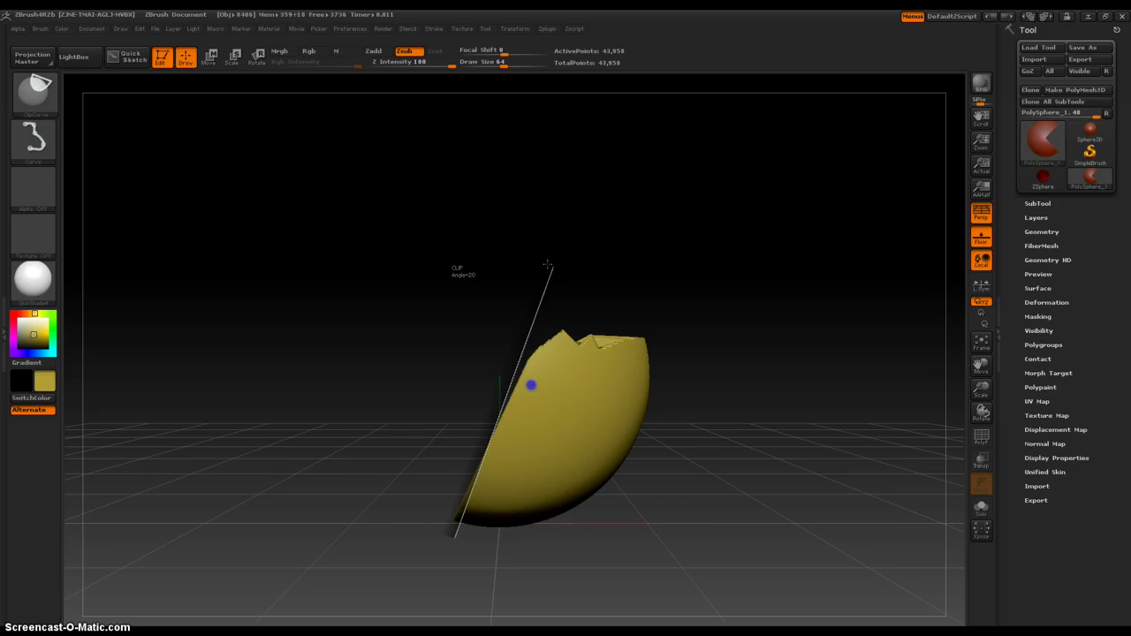
left_click_drag(459, 530, 545, 265, "ctrl+shift")
left_click_drag(518, 521, 592, 332, "ctrl+shift")
left_click_drag(504, 602, 601, 299, "ctrl+shift")
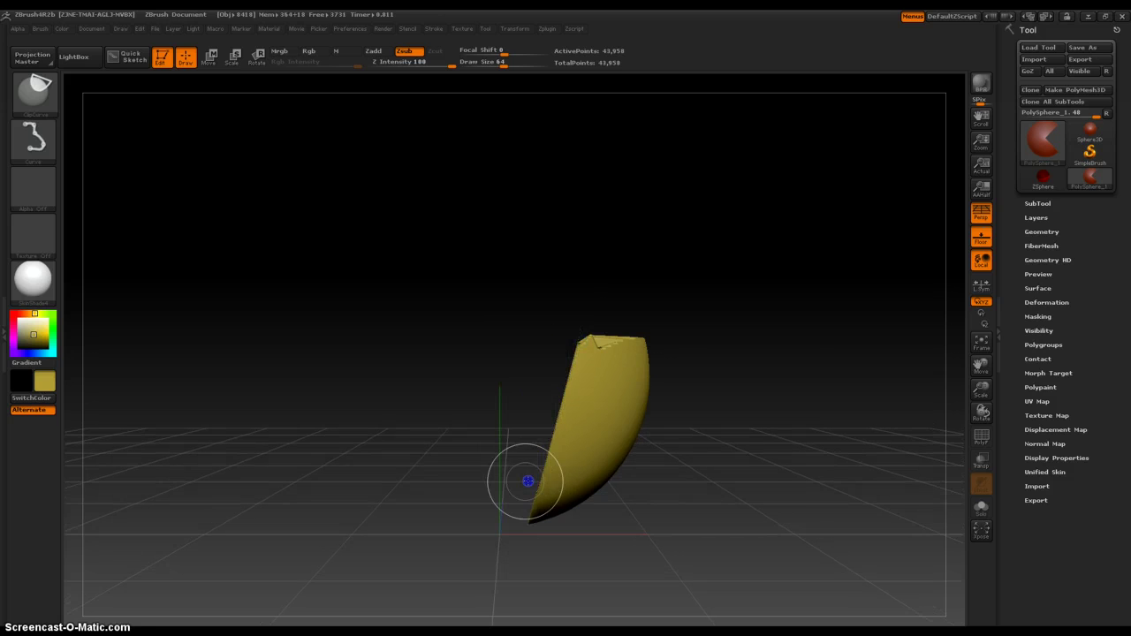
left_click_drag(591, 543, 713, 331, "ctrl+shift")
left_click_drag(597, 492, 645, 218, "ctrl+shift")
left_click_drag(632, 387, 568, 475, "ctrl+shift")
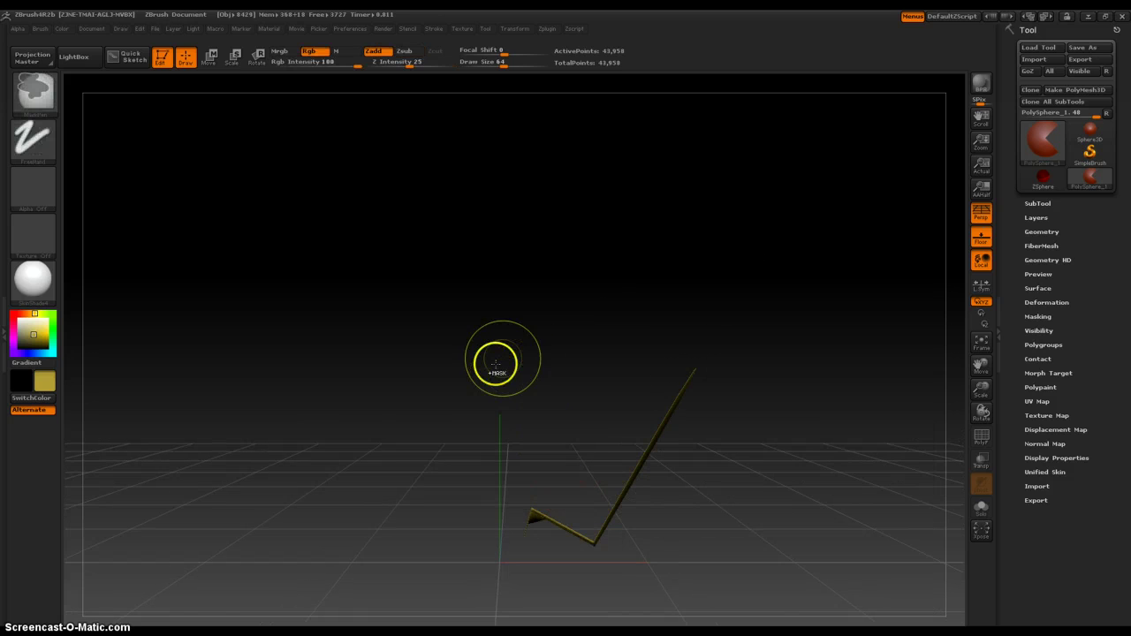
- Undo all of the jagged and diagonal clip cuts to restore the full sphere
key("ctrl+z")
key("ctrl+z")
key("ctrl+z")
key("ctrl+z")
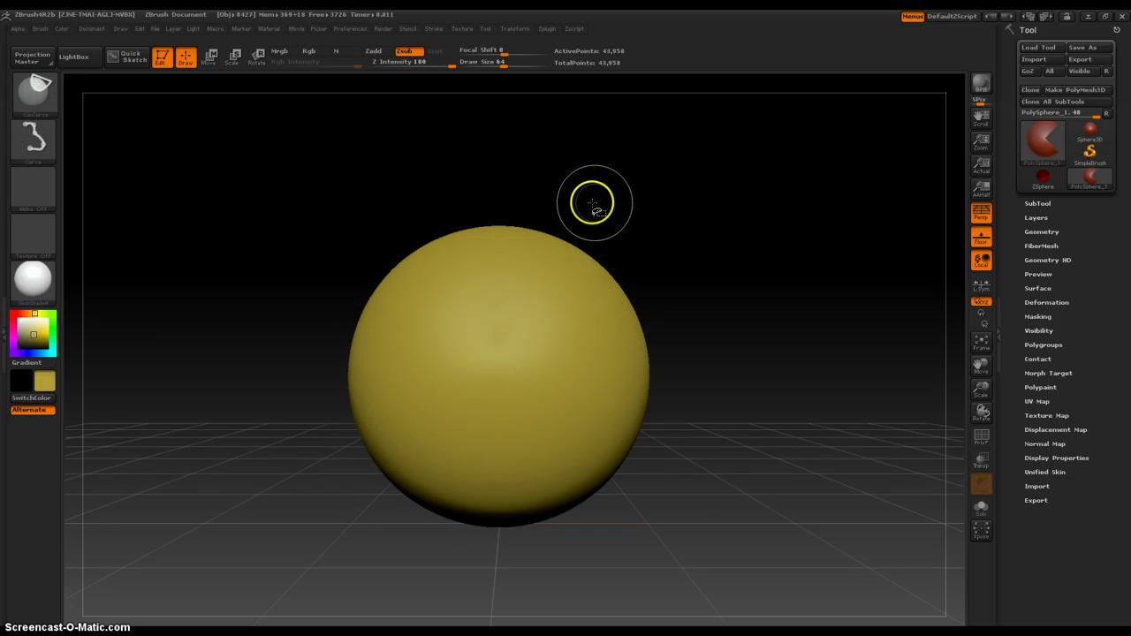
- Clip the left side of the sphere flat with a straight vertical ClipCurve line and rotate it to inspect the cut
key("ctrl+shift")
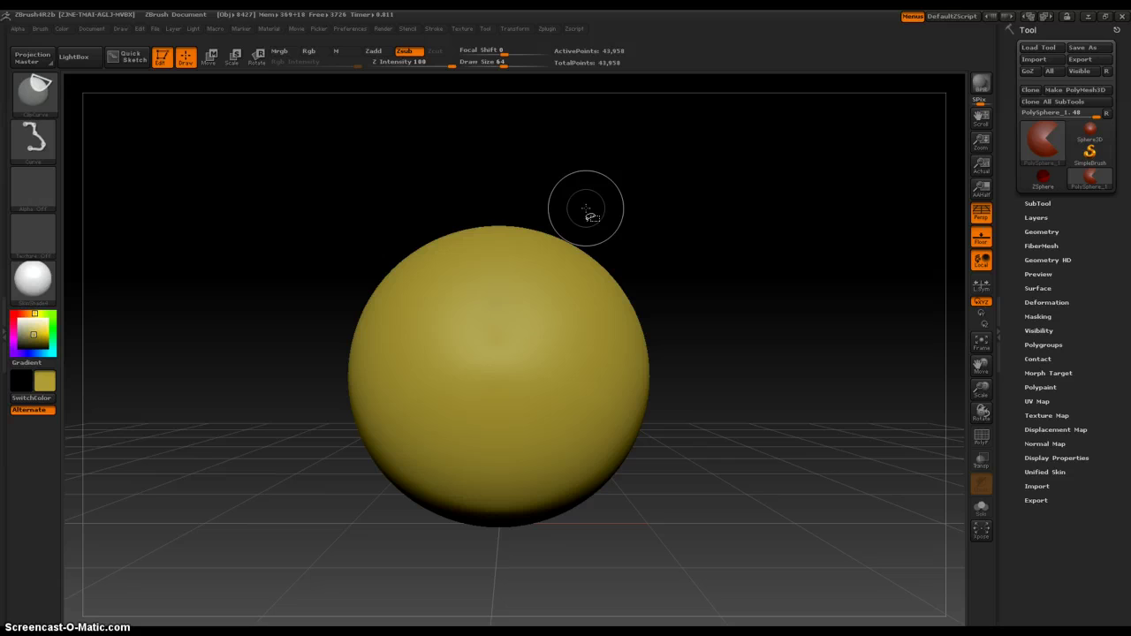
mouse_move(721, 290)
left_mouse_down()
mouse_move(704, 304)
mouse_move(672, 303)
left_mouse_up()
key("ctrl+shift")
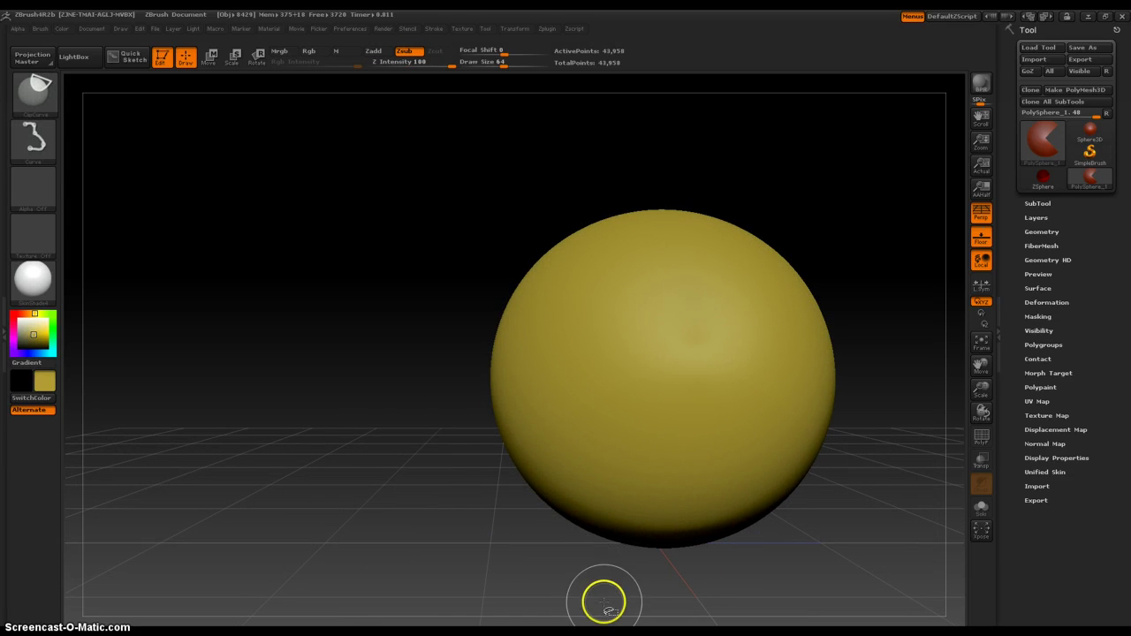
mouse_move(603, 601)
left_mouse_down("ctrl+shift")
mouse_move(566, 157)
mouse_move(604, 75)
left_mouse_up("ctrl+shift")
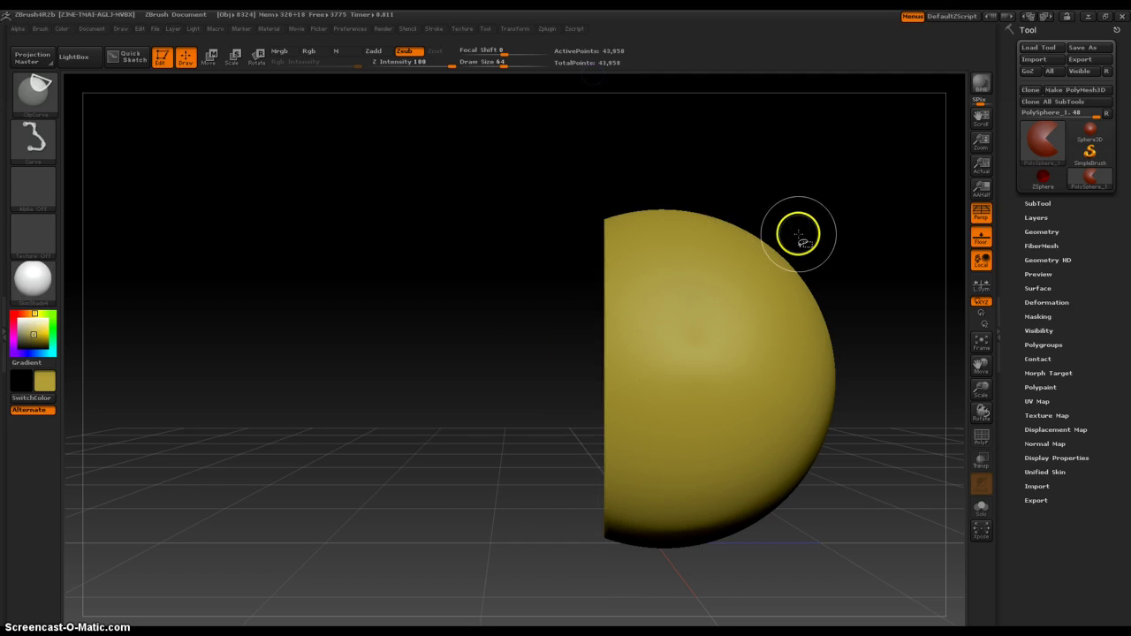
left_click_drag(899, 376, 730, 330)
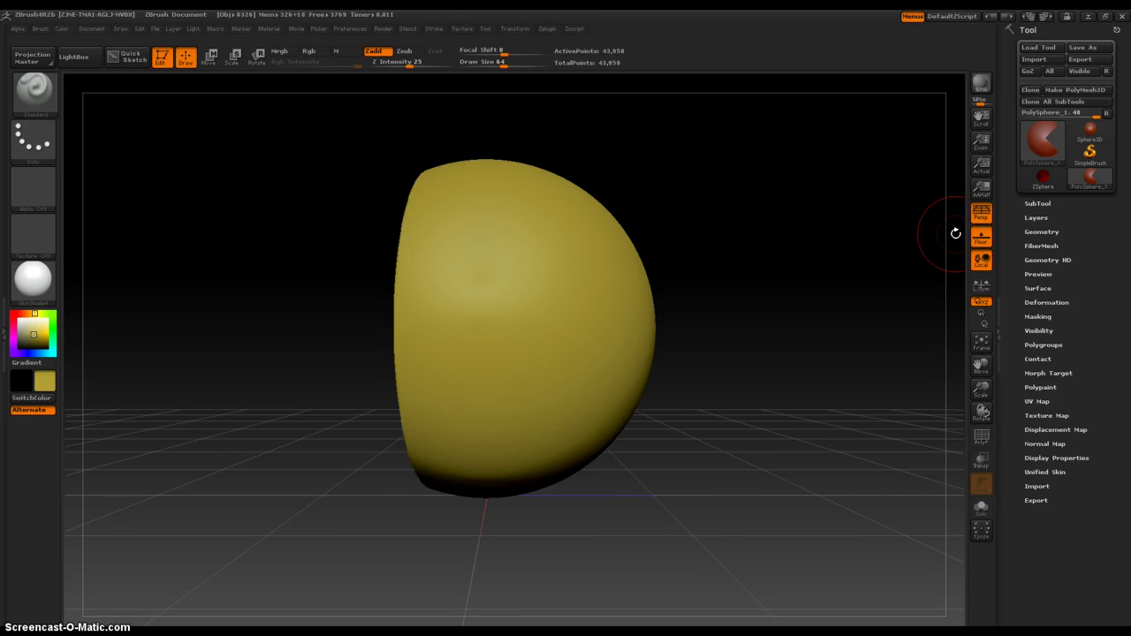
- Toggle perspective distortion to compare the clipped shape, leaving perspective turned off
key("p")
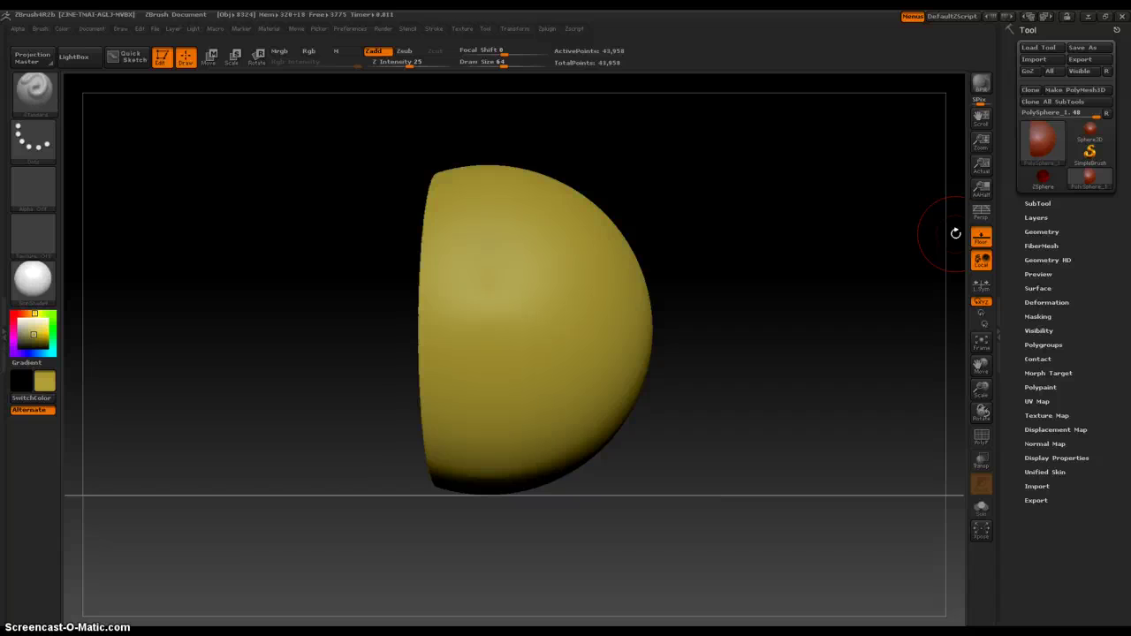
key("p")
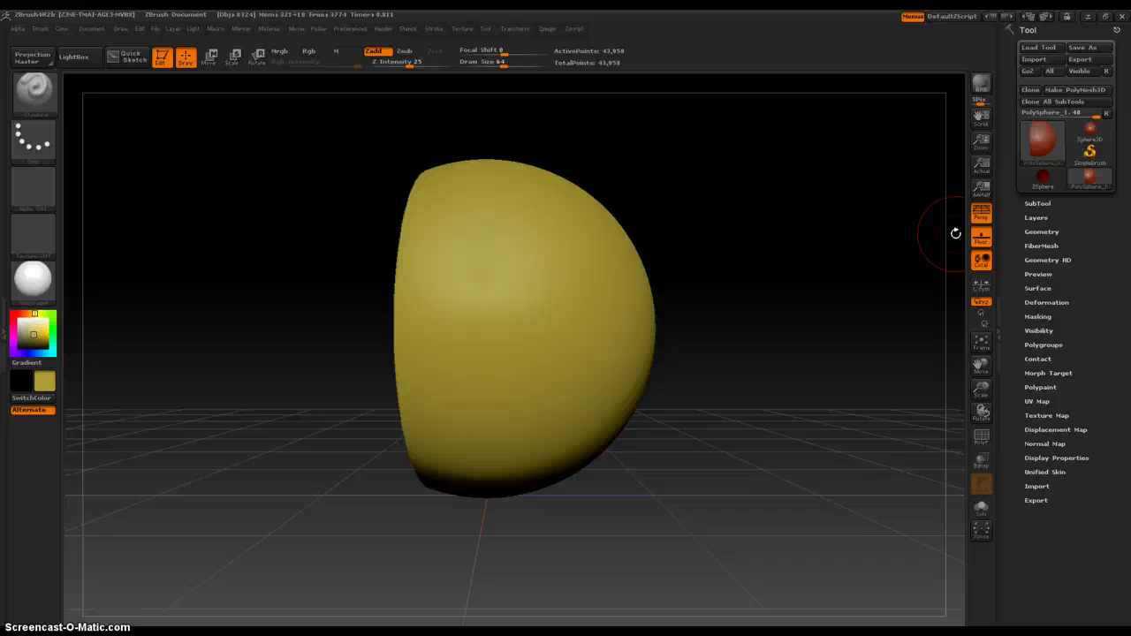
key("p")
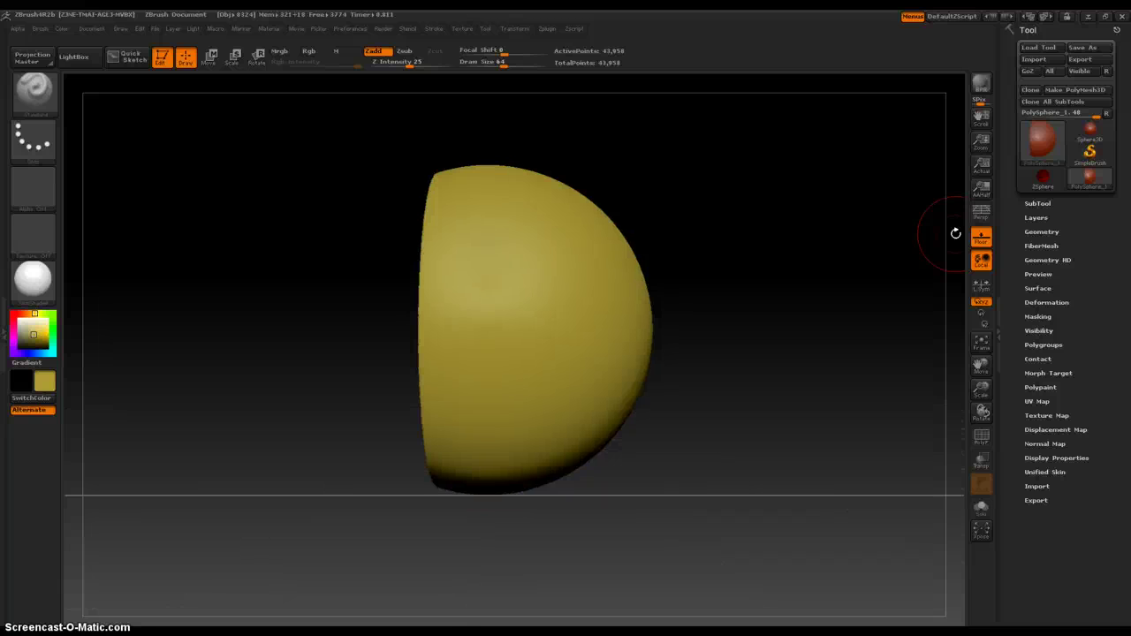
- Clip the rounded right side of the model with a straight vertical ClipCurve line and turn the flat face forward
left_click_drag(806, 376, 774, 439)
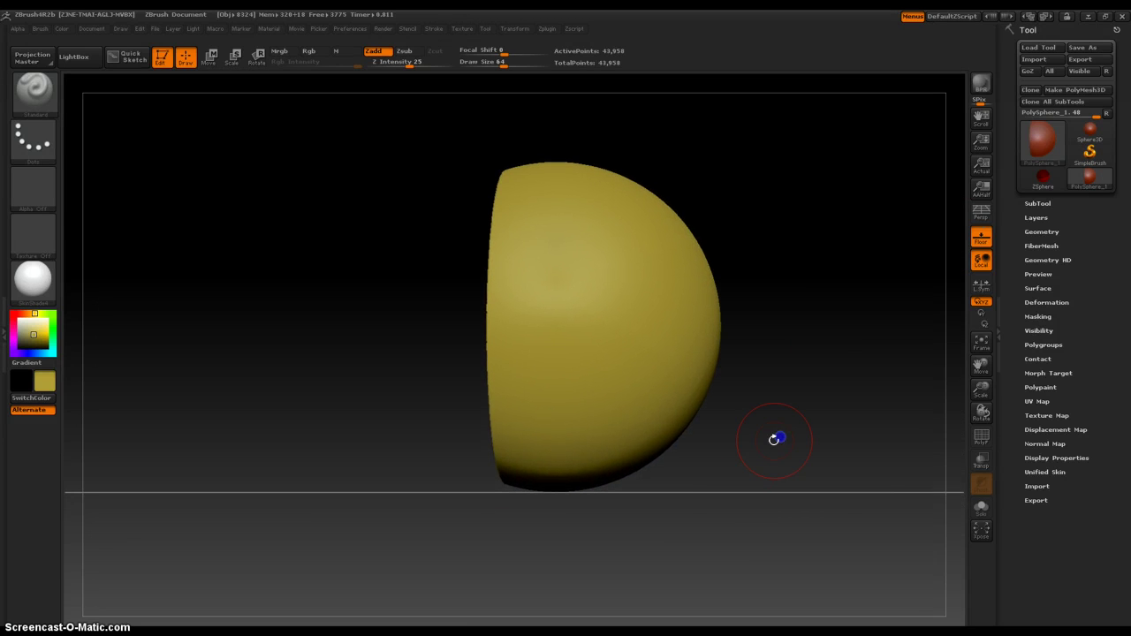
key("ctrl")
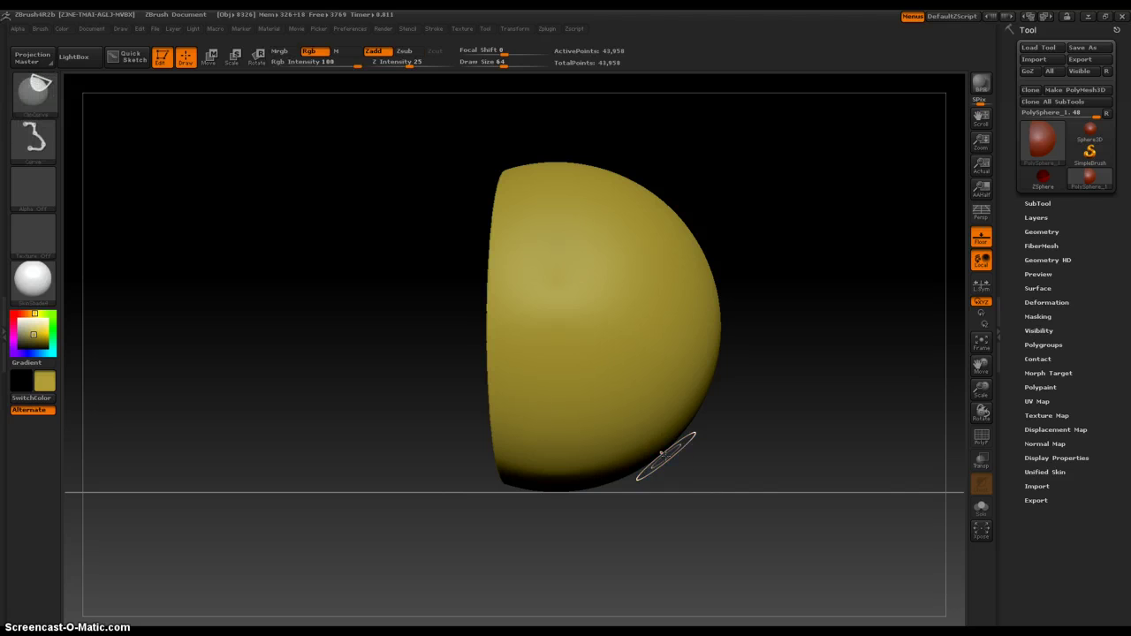
left_click_drag(652, 530, 642, 57, "ctrl+shift")
left_click_drag(783, 533, 725, 493)
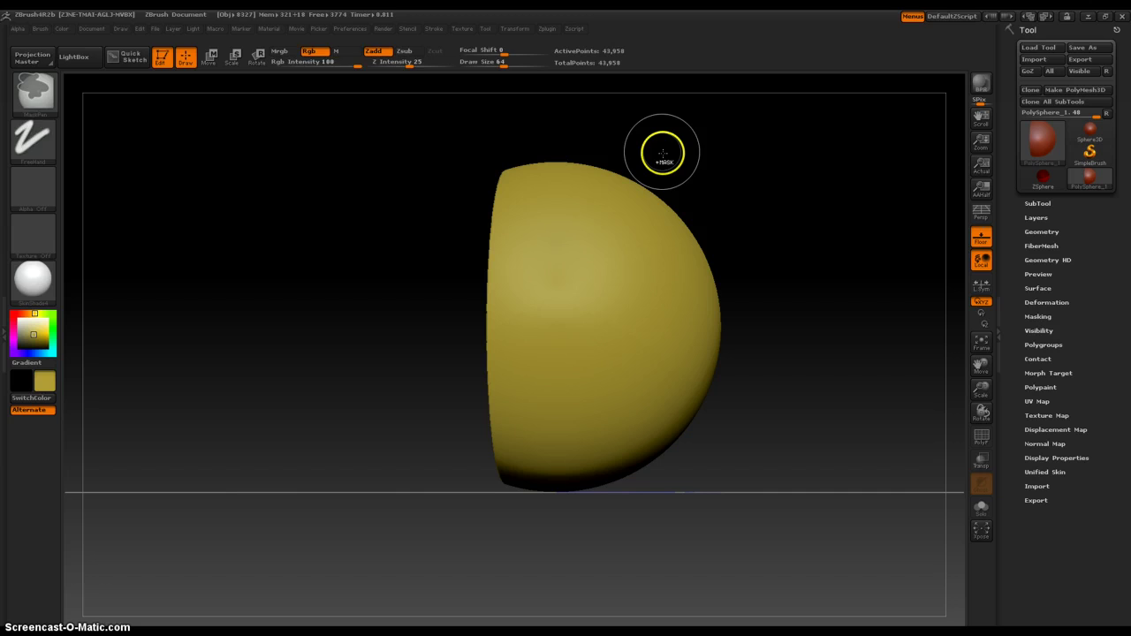
mouse_move(627, 138)
left_mouse_down("ctrl+shift")
mouse_move(652, 546)
mouse_move(634, 566)
mouse_move(598, 551)
mouse_move(620, 550)
left_mouse_up("ctrl+shift")
left_click_drag(654, 470, 818, 429)
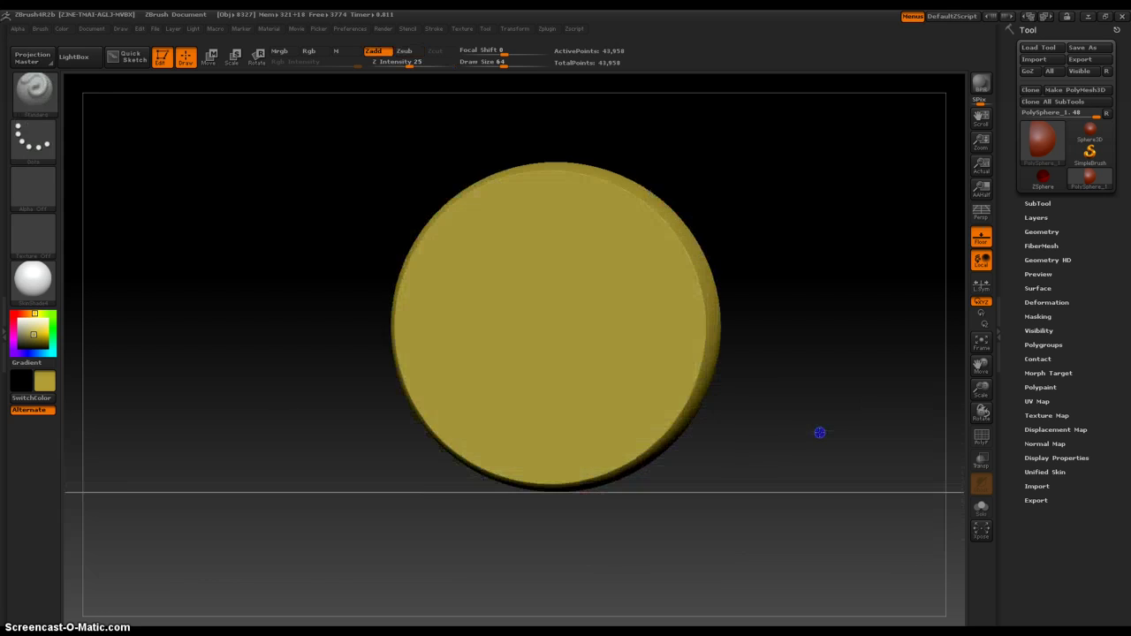
mouse_move(761, 309)
left_mouse_down()
mouse_move(682, 374)
mouse_move(725, 351)
mouse_move(707, 351)
mouse_move(727, 318)
mouse_move(763, 311)
left_mouse_up()
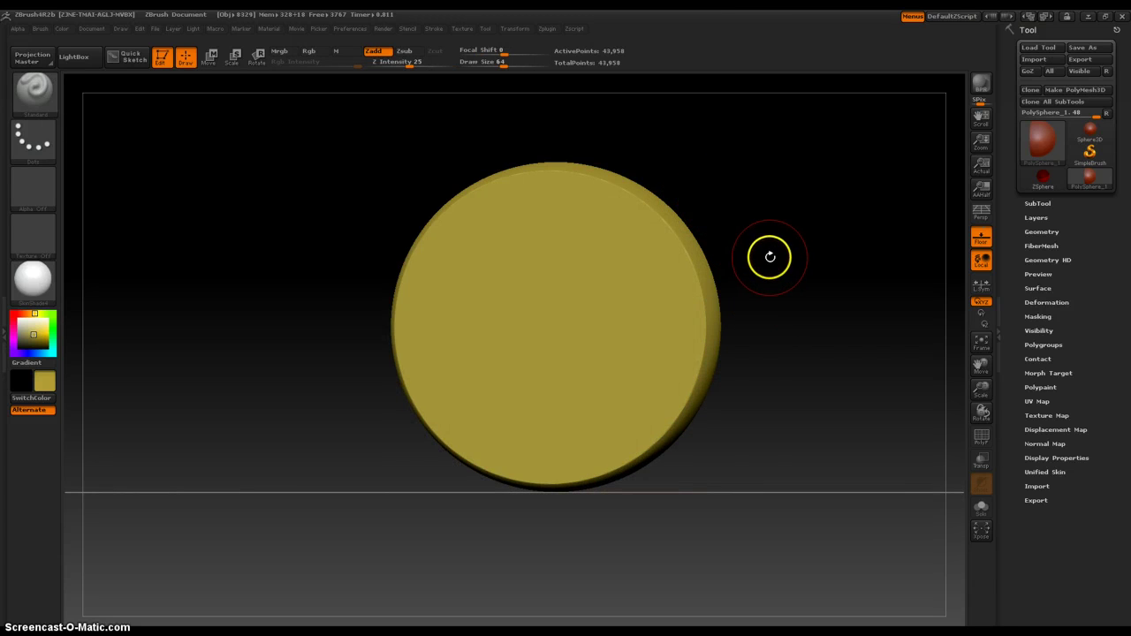
- Turn the model side-on and clip its rounded left side flat with a straight vertical ClipCurve line
mouse_move(792, 275)
left_mouse_down()
mouse_move(762, 302)
mouse_move(698, 303)
left_mouse_up()
mouse_move(399, 119)
left_mouse_down("ctrl+shift")
mouse_move(530, 518)
mouse_move(415, 468)
left_mouse_up("ctrl+shift")
left_click_drag(415, 618, 416, 620, "ctrl+shift")
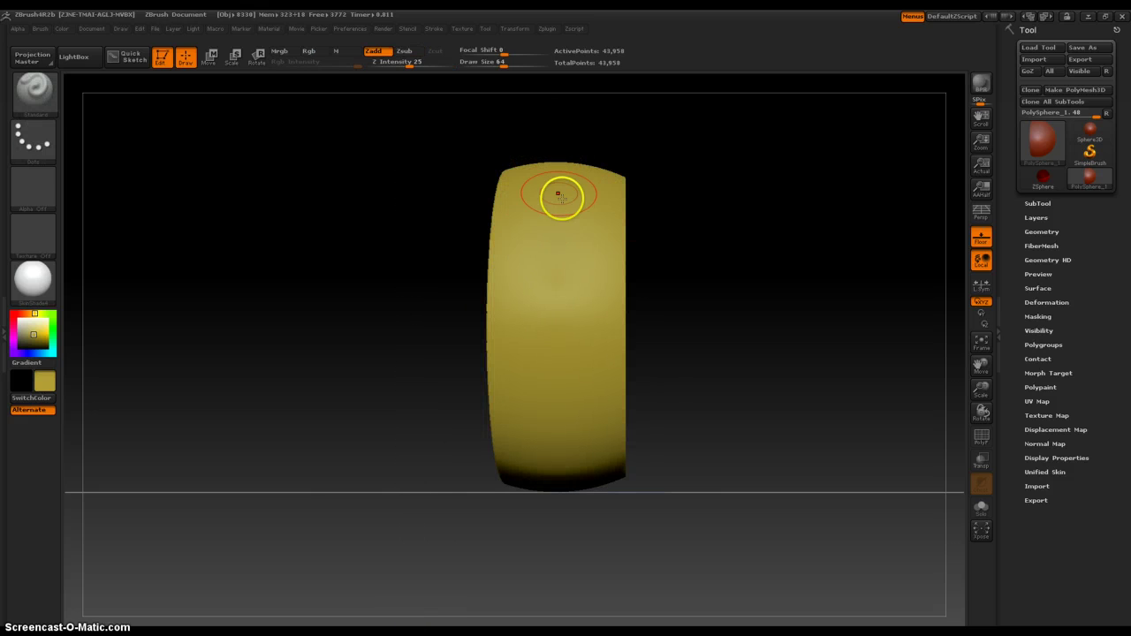
mouse_move(536, 118)
left_mouse_down()
mouse_move(559, 116)
mouse_move(556, 354)
mouse_move(419, 442)
mouse_move(411, 257)
left_mouse_up()
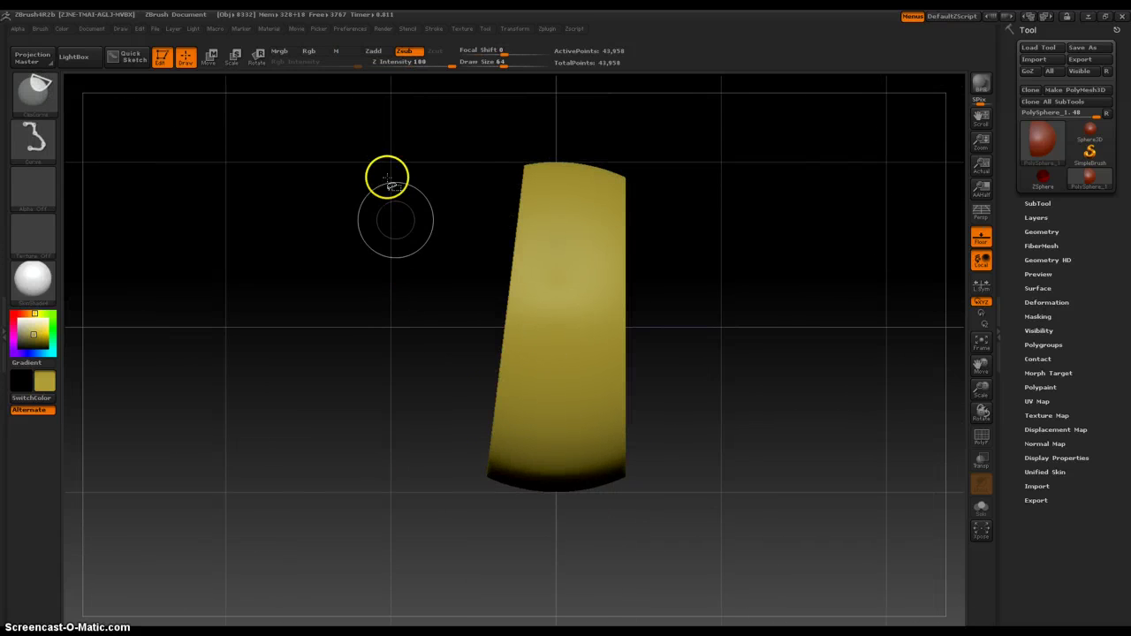
mouse_move(386, 174)
left_mouse_down()
mouse_move(393, 139)
mouse_move(392, 227)
left_mouse_up()
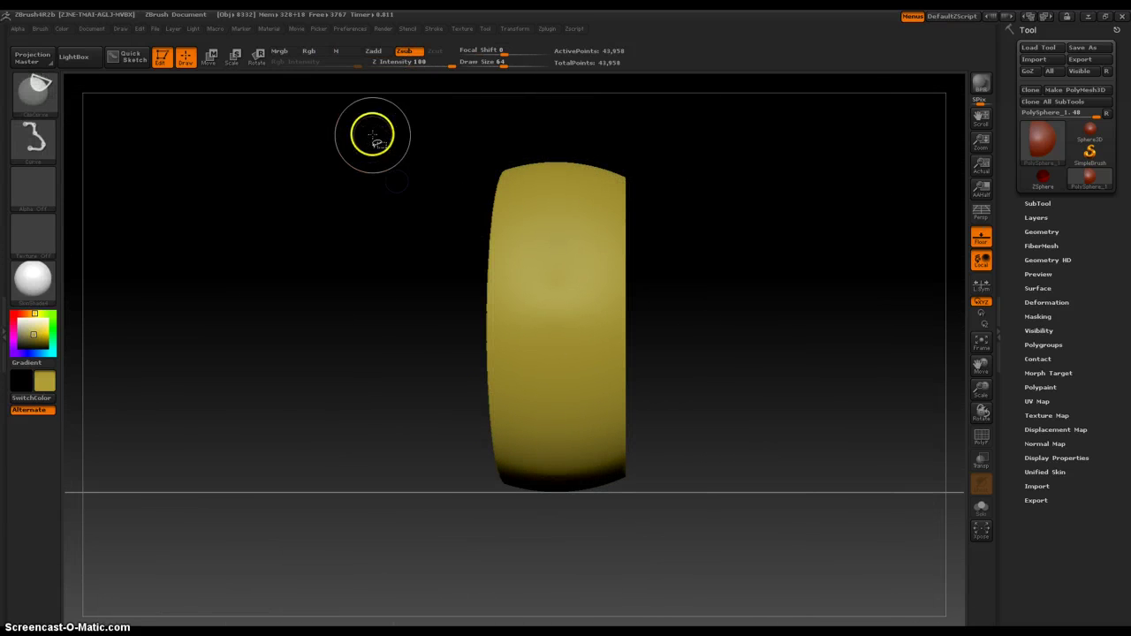
mouse_move(374, 131)
left_mouse_down("ctrl+shift")
mouse_move(437, 472)
mouse_move(424, 606)
mouse_move(389, 614)
left_mouse_up("ctrl+shift")
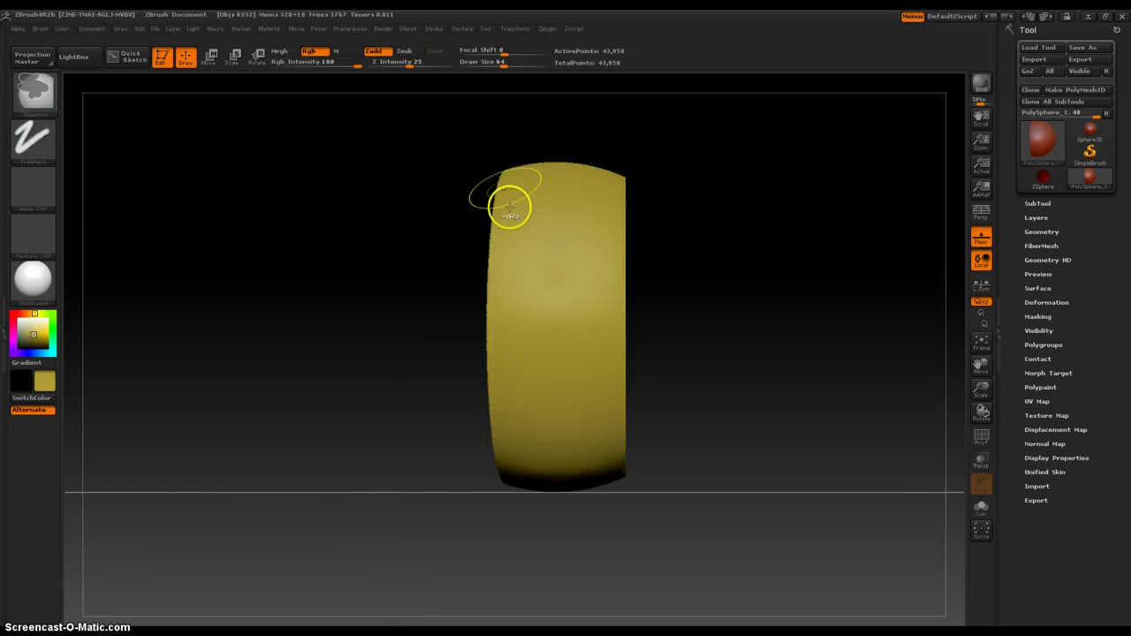
left_click_drag(540, 139, 522, 81, "ctrl+shift")
key("ctrl+z")
left_click_drag(464, 449, 452, 606)
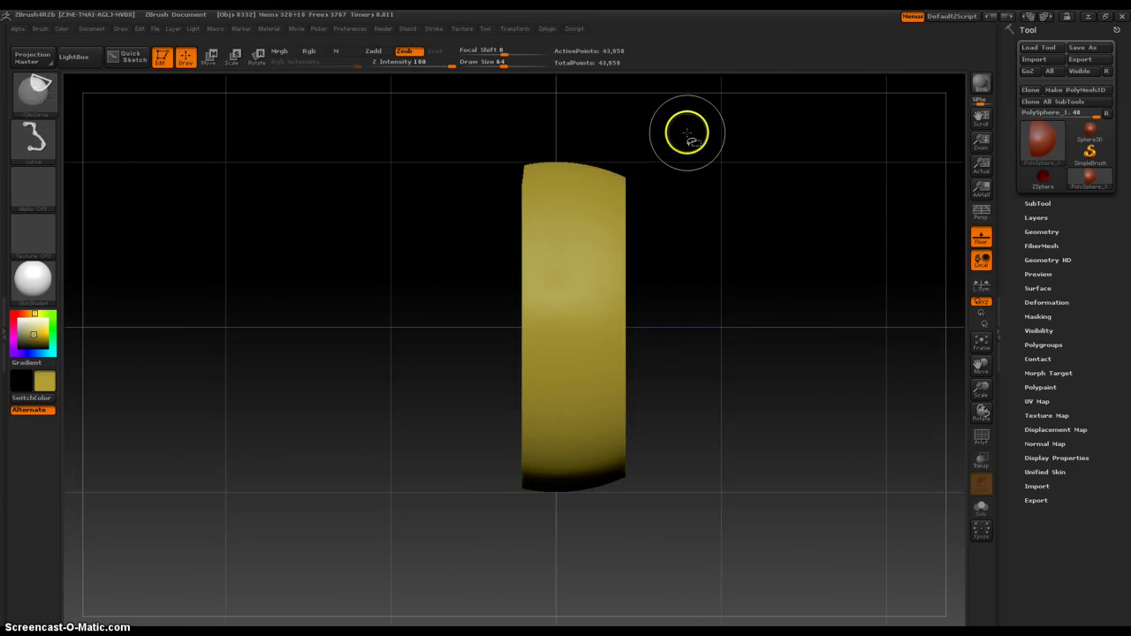
- Clip the right side of the model parallel with a straight vertical ClipCurve line and turn the flat round face forward
mouse_move(612, 522)
left_mouse_down("ctrl+shift")
mouse_move(574, 72)
mouse_move(602, 44)
left_mouse_up("ctrl+shift")
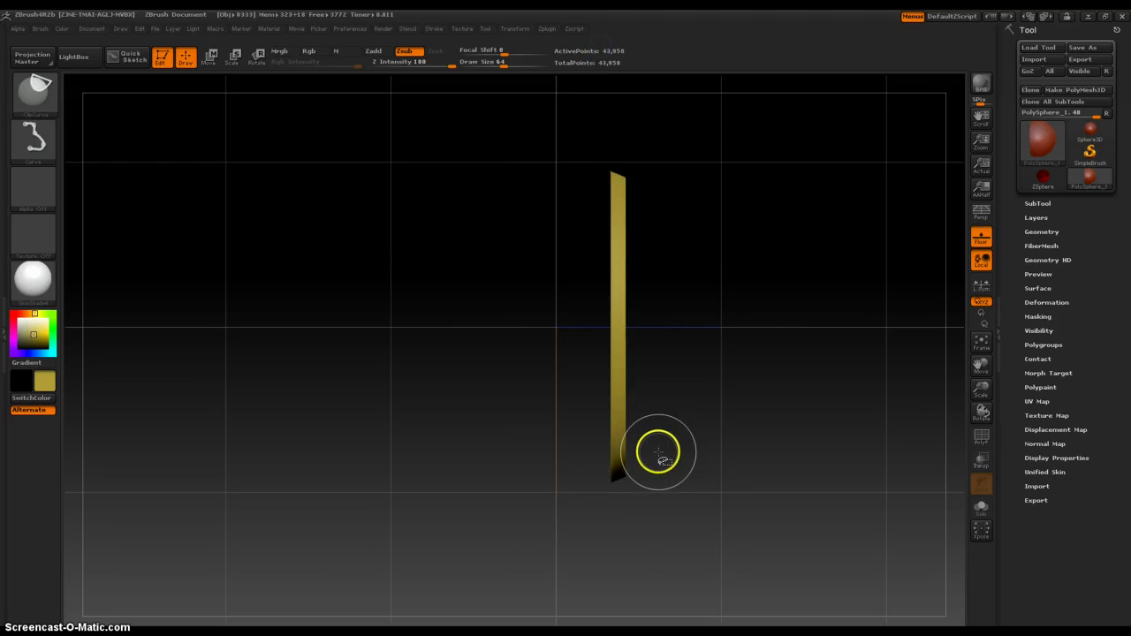
key("ctrl+z")
left_click_drag(598, 132, 596, 625, "ctrl+shift")
left_click_drag(659, 504, 660, 352, "ctrl+shift")
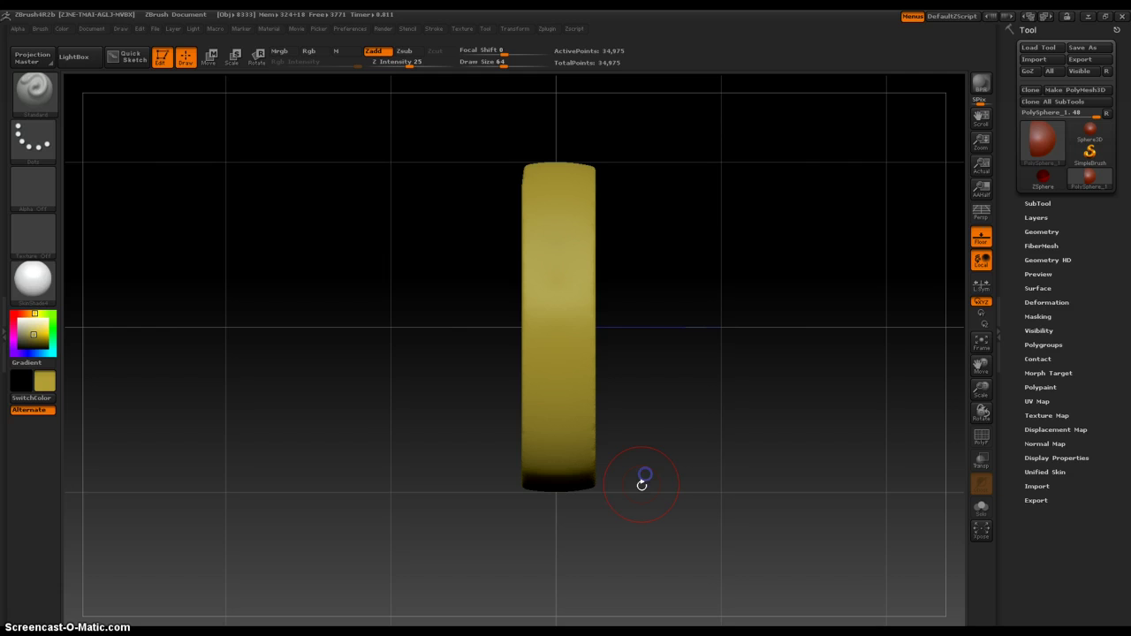
mouse_move(662, 550)
left_mouse_down()
mouse_move(663, 450)
mouse_move(660, 465)
mouse_move(707, 474)
left_mouse_up()
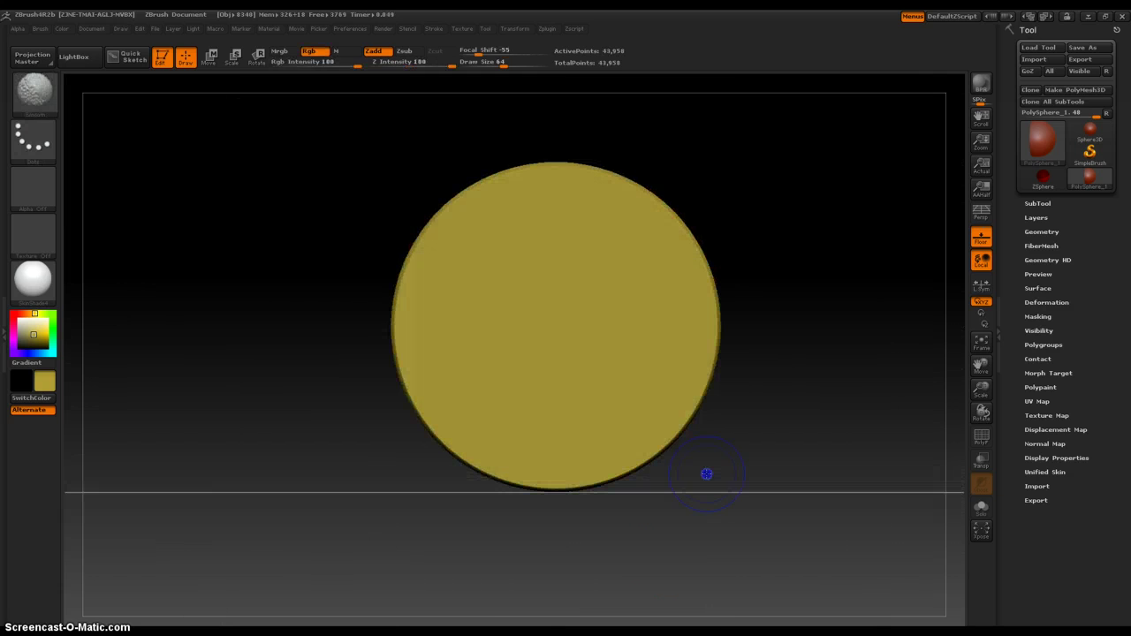
- Clip triangular notches all around the disc's edge with angled ClipCurve lines to form a spiky gear-like star
key("ctrl+shift")
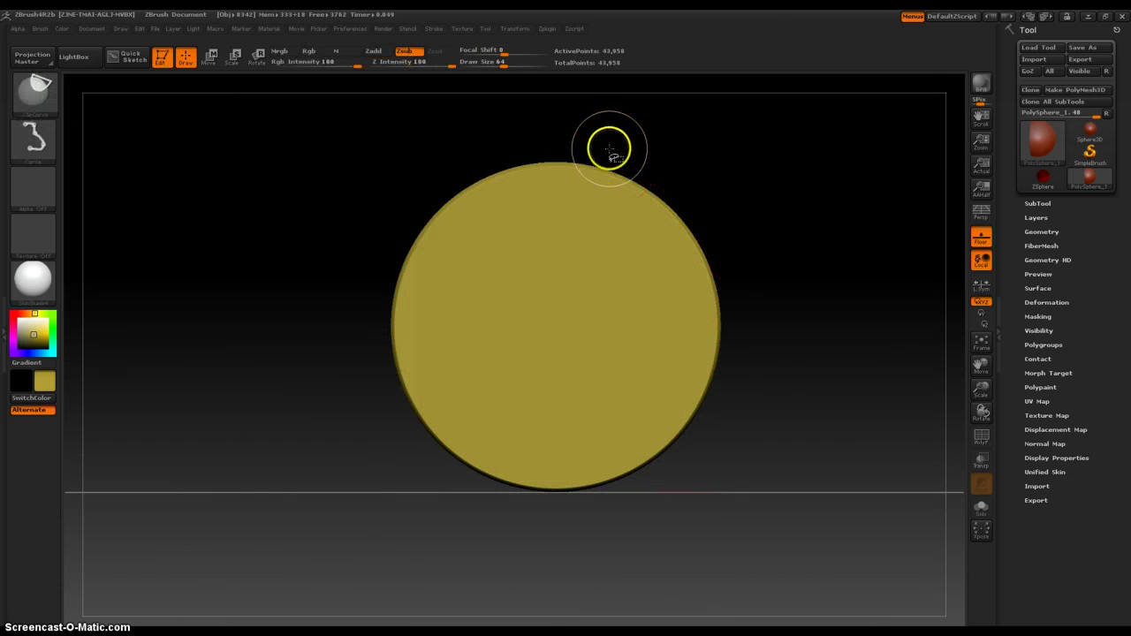
mouse_move(563, 145)
left_mouse_down("ctrl+shift")
mouse_move(563, 200)
mouse_move(598, 201)
mouse_move(659, 177)
mouse_move(652, 240)
mouse_move(702, 232)
mouse_move(694, 286)
mouse_move(714, 326)
mouse_move(686, 348)
left_mouse_up("ctrl+shift")
left_click_drag(660, 393, 669, 424, "ctrl+shift")
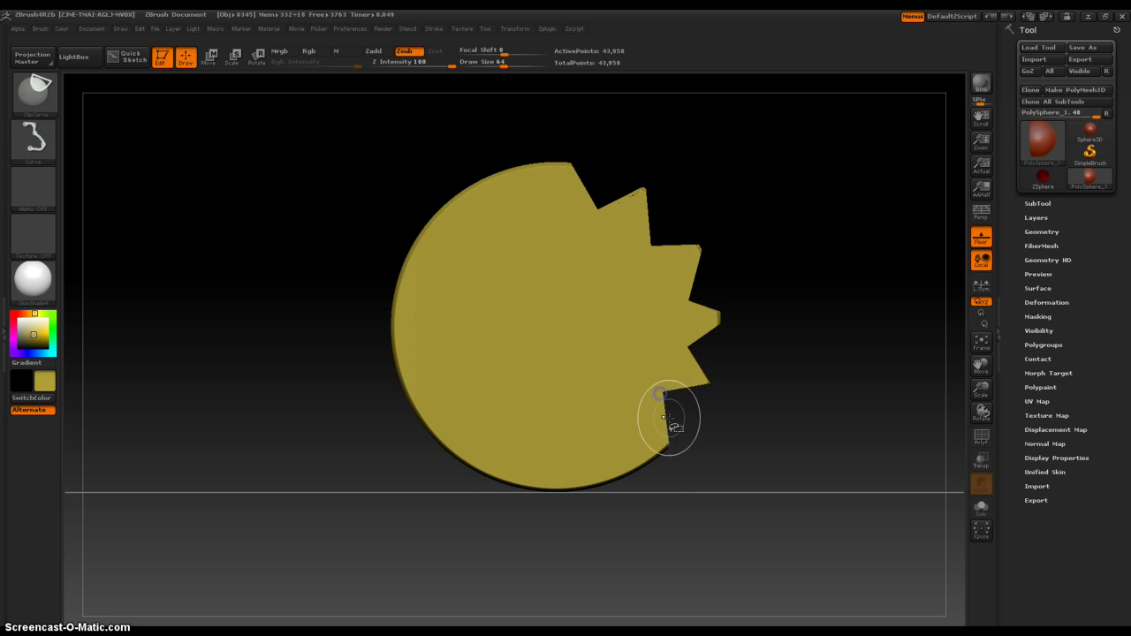
left_click_drag(677, 462, 620, 429, "ctrl+shift")
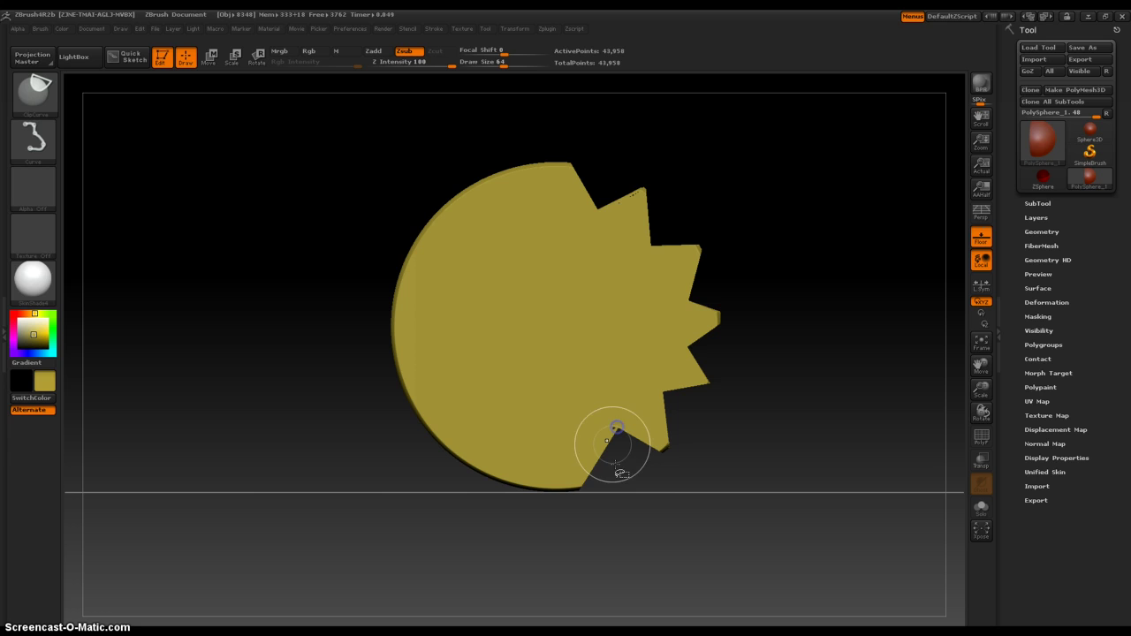
left_click_drag(586, 499, 541, 441, "ctrl+shift")
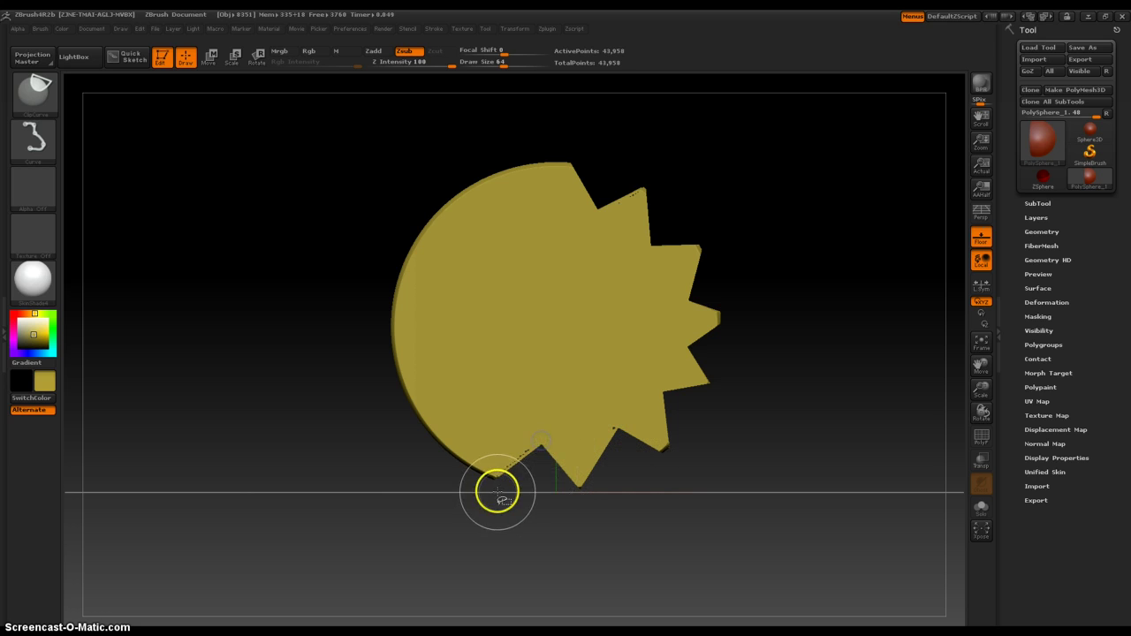
left_click_drag(497, 498, 486, 428, "ctrl+shift")
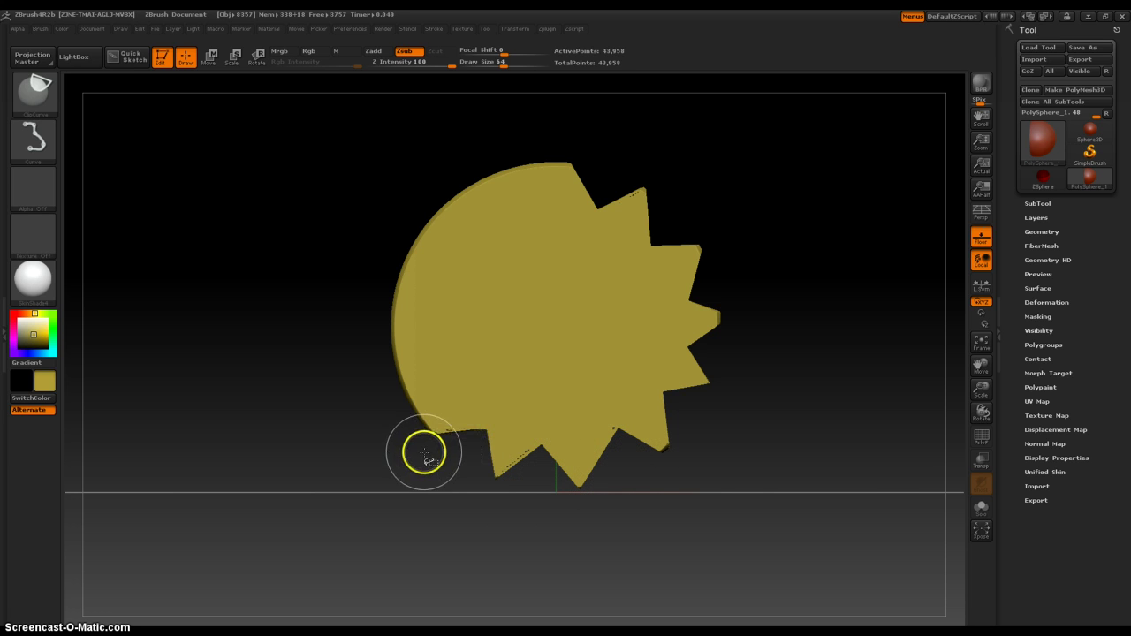
mouse_move(425, 451)
left_mouse_down("ctrl+shift")
mouse_move(435, 372)
mouse_move(399, 292)
mouse_move(480, 231)
mouse_move(443, 247)
left_mouse_up("ctrl+shift")
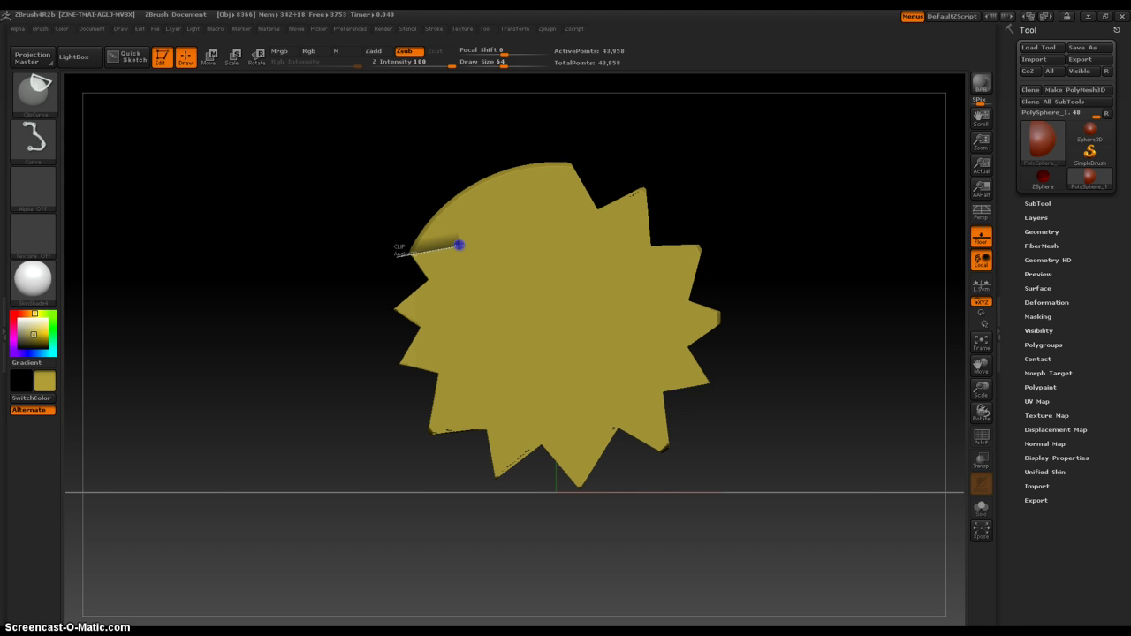
left_click_drag(459, 245, 462, 243, "ctrl+shift")
mouse_move(434, 188)
left_mouse_down("ctrl+shift")
mouse_move(494, 219)
mouse_move(507, 193)
mouse_move(503, 209)
left_mouse_up("ctrl+shift")
mouse_move(493, 162)
left_mouse_down("ctrl+shift")
mouse_move(527, 190)
mouse_move(495, 167)
left_mouse_up("ctrl+shift")
- Remesh the notched star with DynaMesh to redistribute its geometry
mouse_move(357, 244)
left_mouse_down()
mouse_move(368, 280)
mouse_move(412, 275)
mouse_move(424, 339)
mouse_move(411, 333)
left_mouse_up()
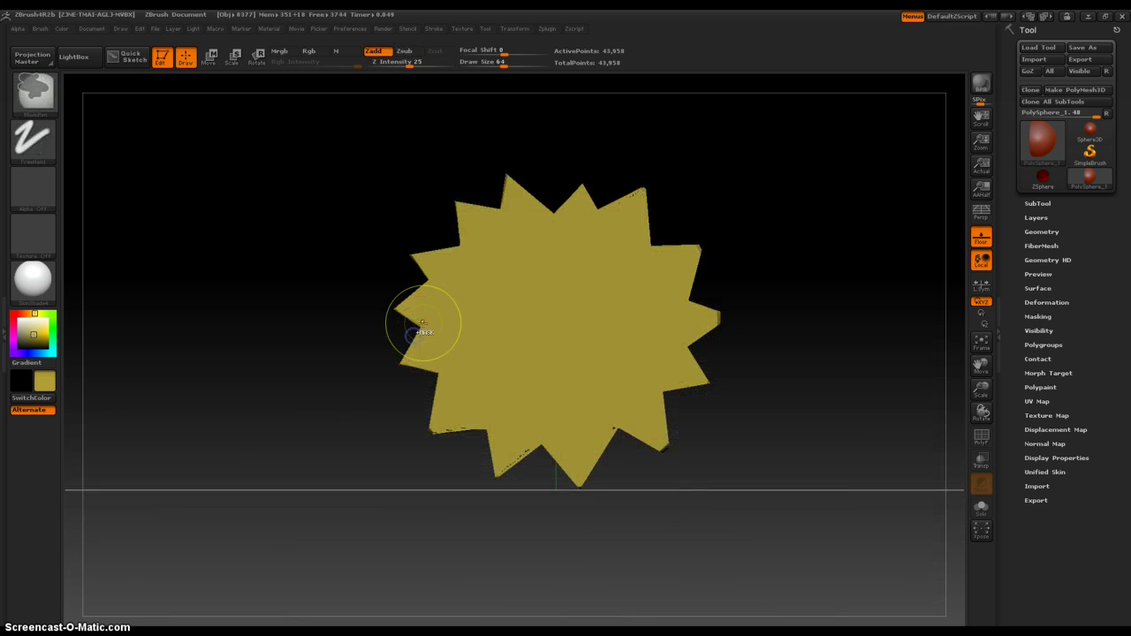
left_click_drag(356, 278, 315, 419, "ctrl")
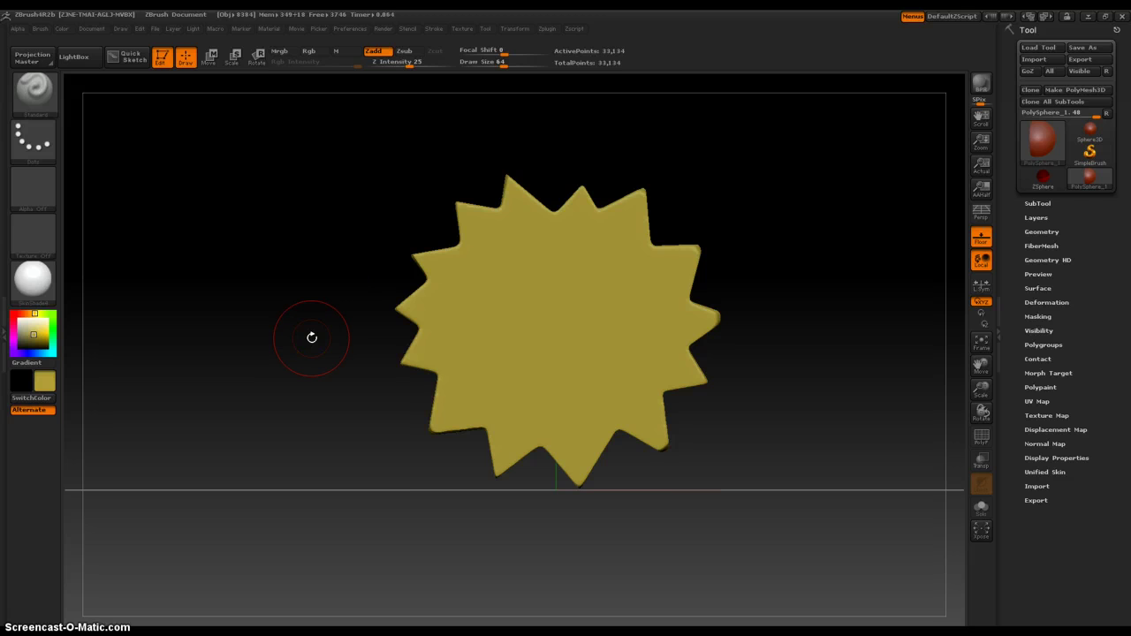
- Try clipping the remeshed star with long diagonal ClipCurve strokes across the whole shape
key("ctrl+shift")
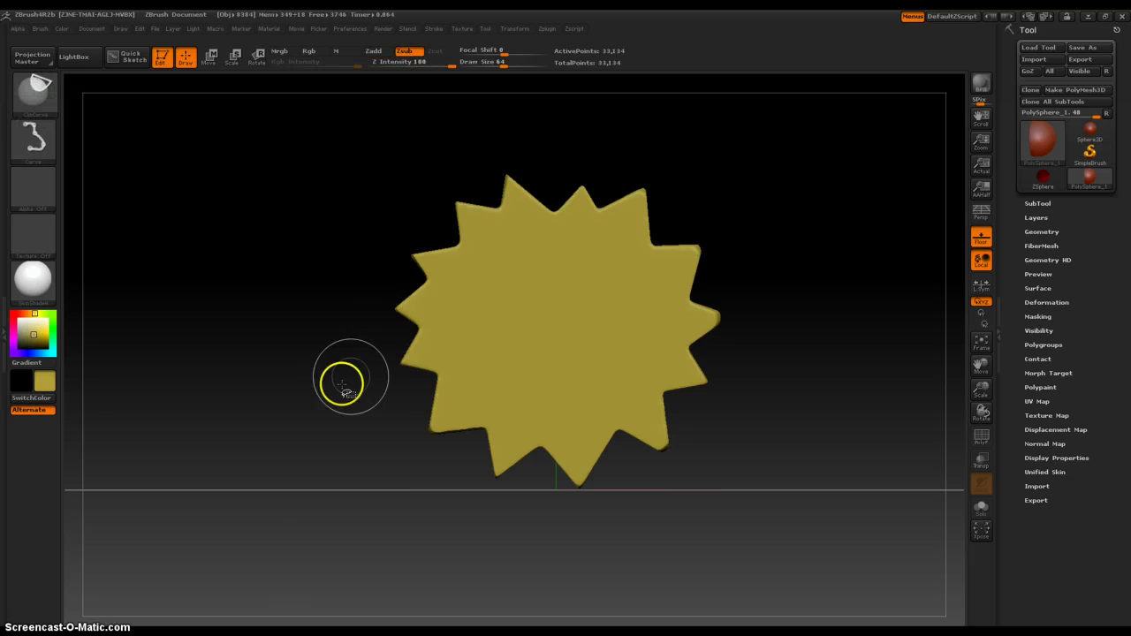
mouse_move(313, 176)
left_mouse_down("ctrl+shift")
mouse_move(404, 328)
mouse_move(760, 617)
left_mouse_up("ctrl+shift")
mouse_move(612, 184)
left_mouse_down("ctrl+shift")
mouse_move(356, 327)
mouse_move(260, 419)
left_mouse_up("ctrl+shift")
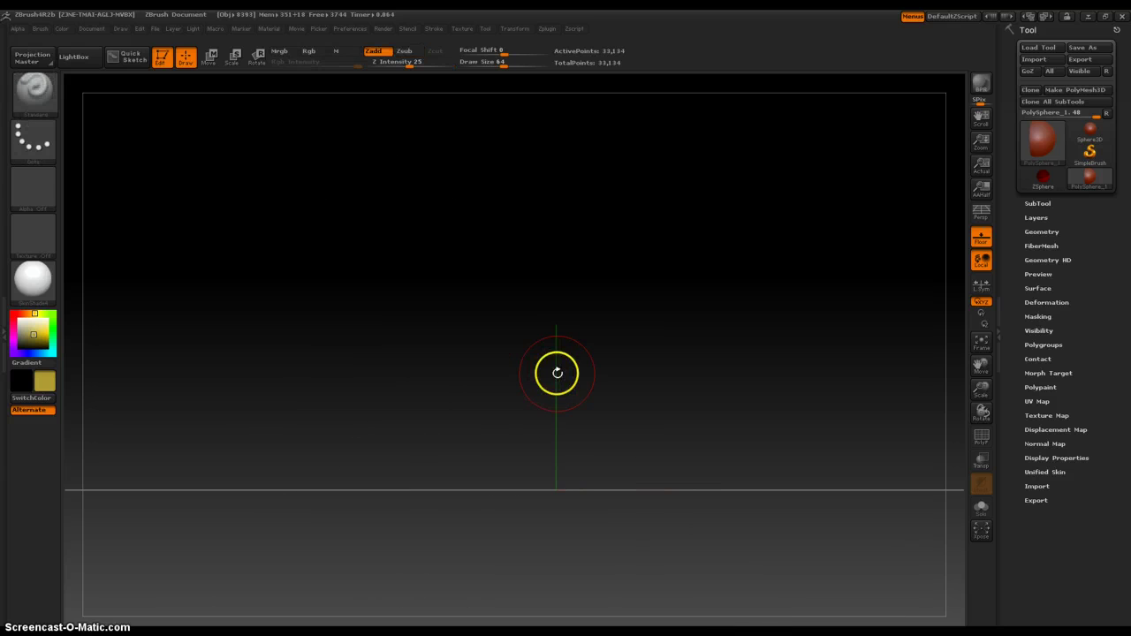